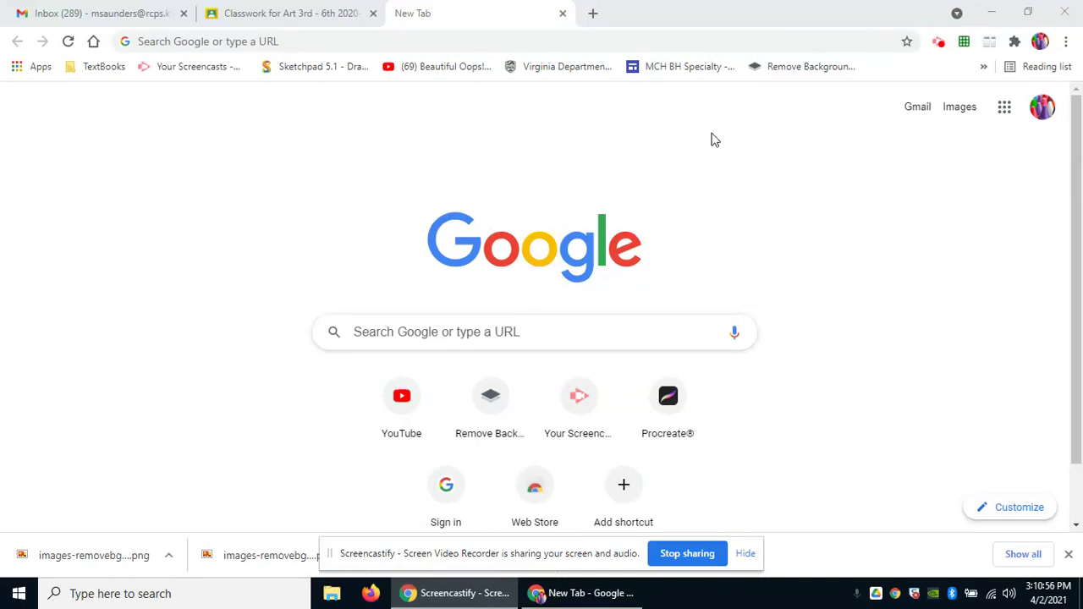
# Create a blank Google Slides presentation and delete the title and subtitle placeholders from its first slide.
pyautogui.click(1004, 108)
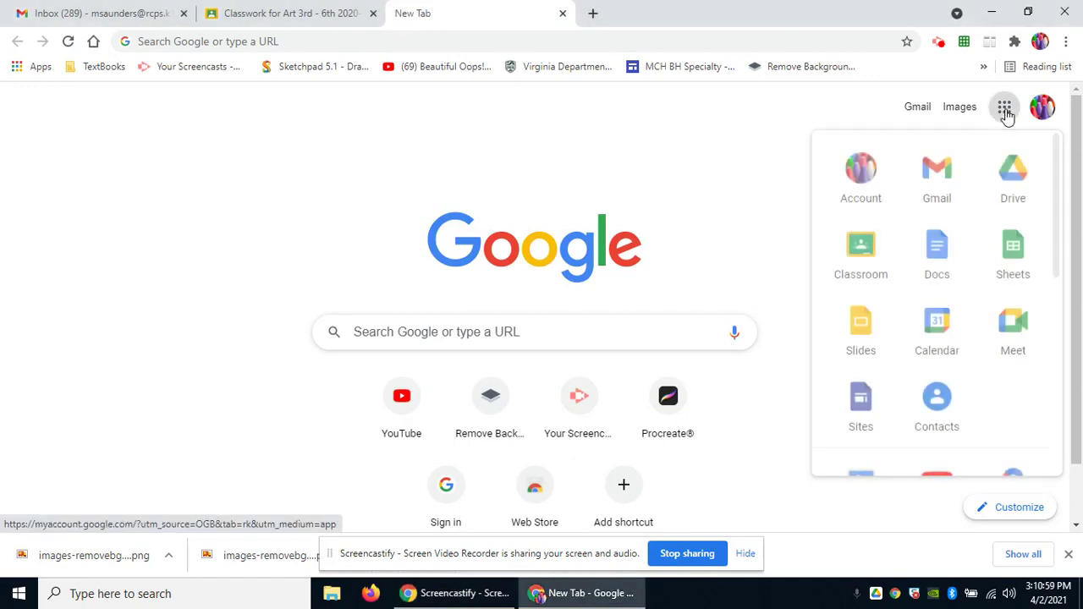
pyautogui.click(861, 329)
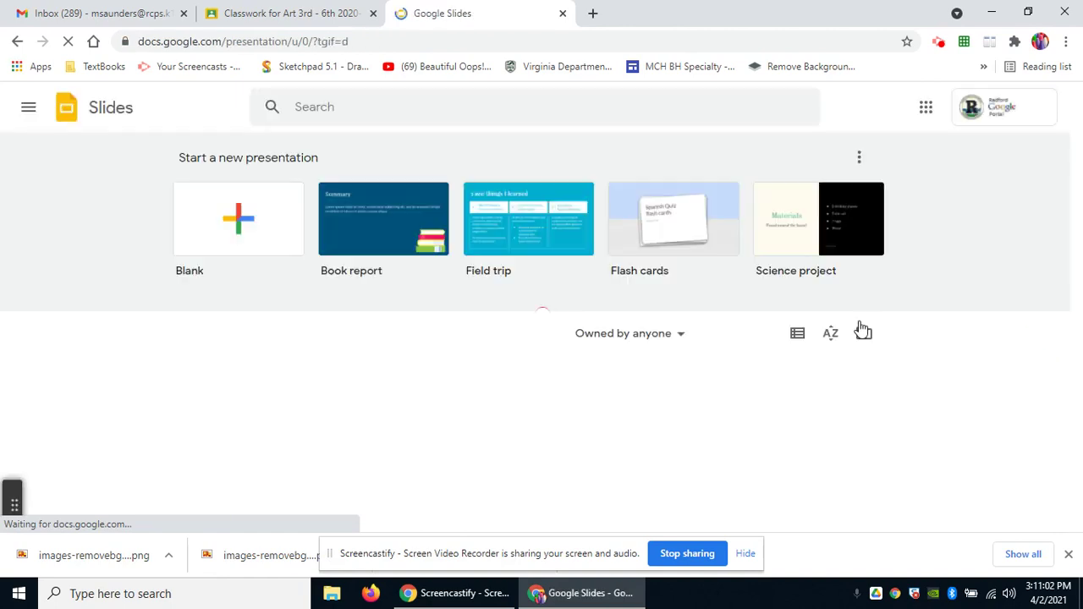
pyautogui.click(239, 227)
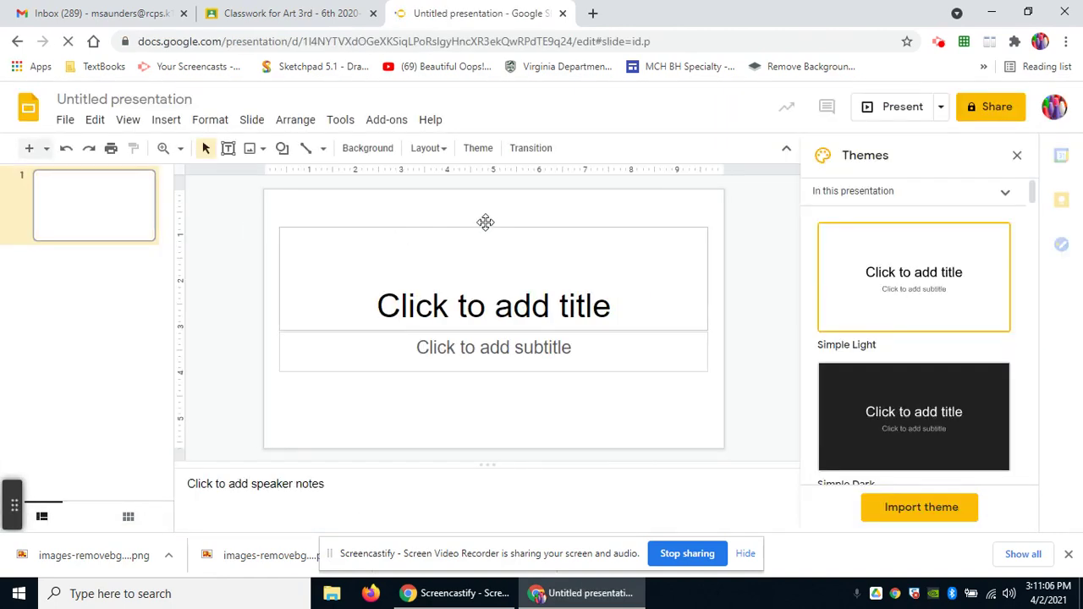
pyautogui.moveTo(370, 206); pyautogui.dragTo(519, 417)
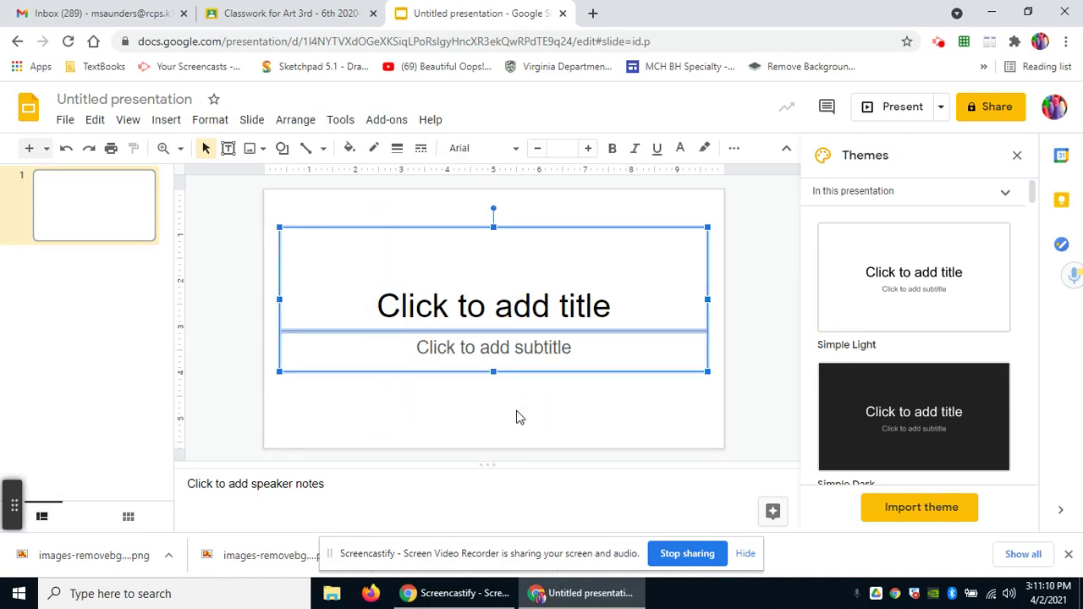
pyautogui.press('Delete')
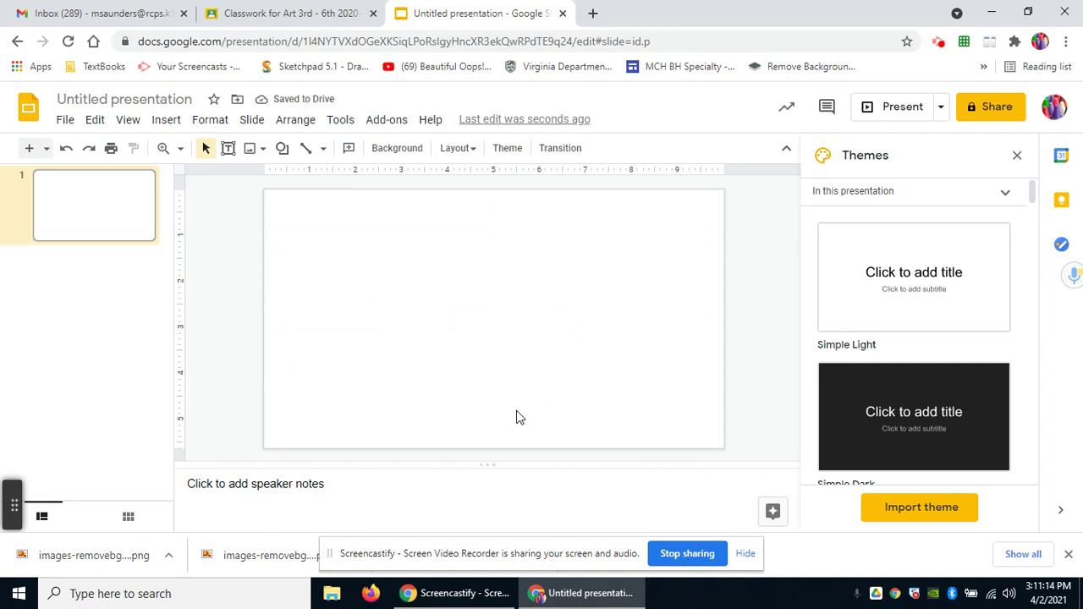
# Open a new browser tab and run a Google image search for "background".
pyautogui.click(594, 14)
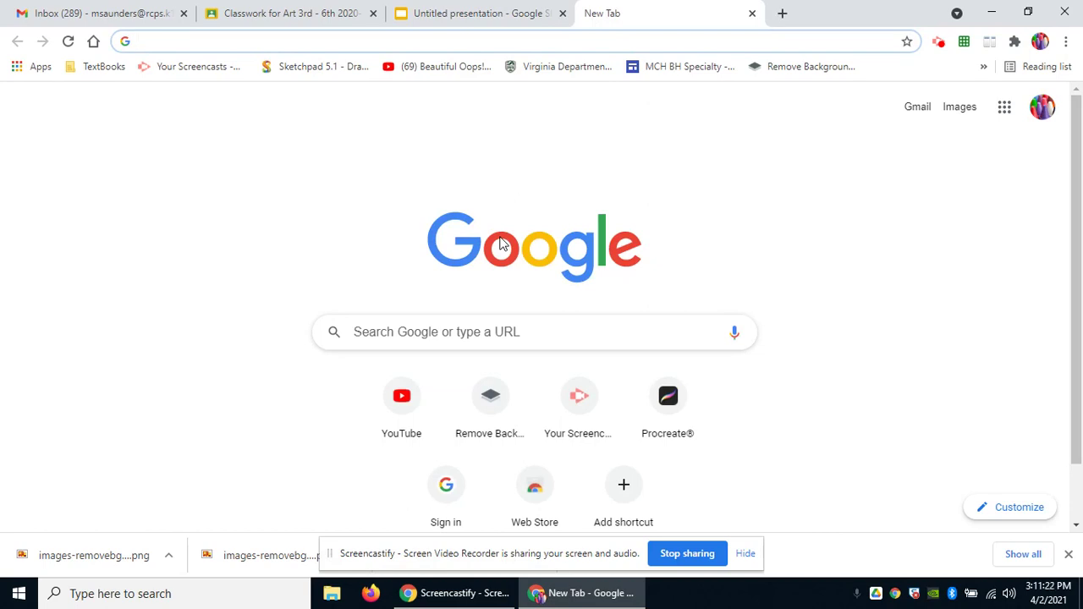
pyautogui.click(366, 337)
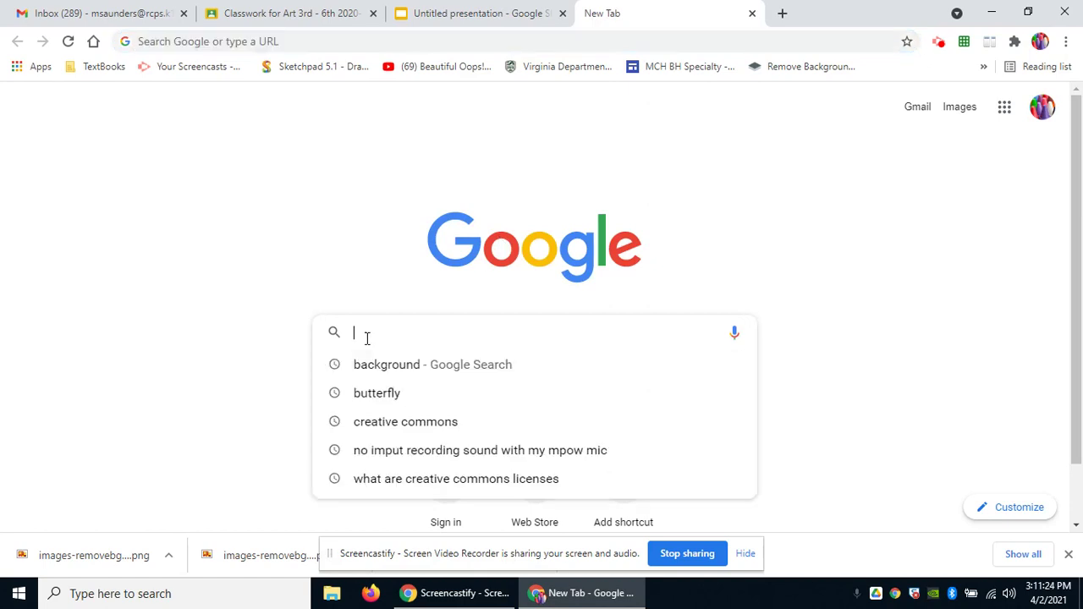
pyautogui.write('bac')
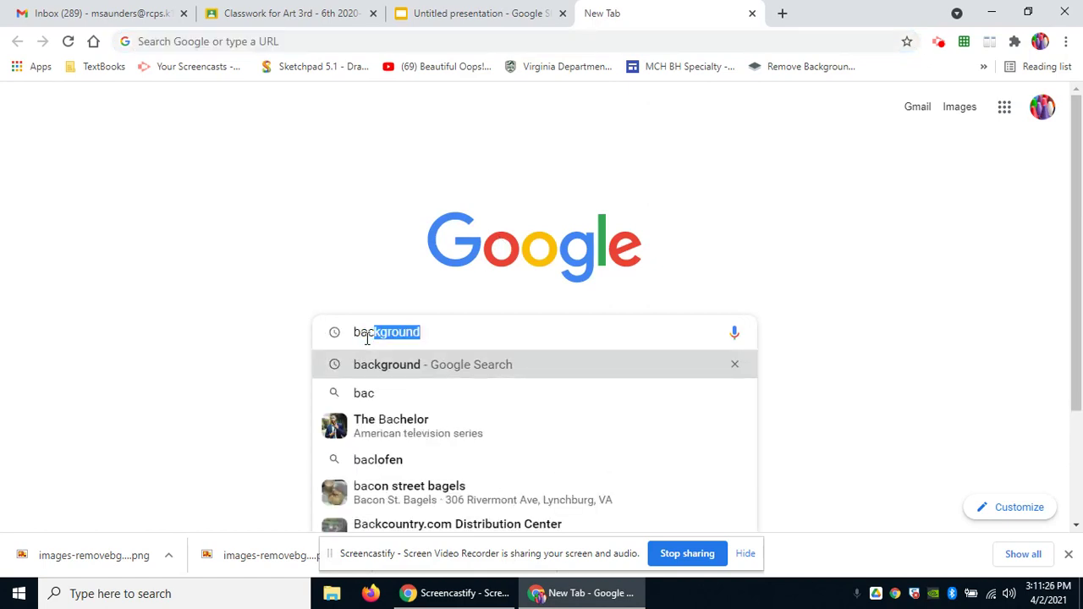
pyautogui.write('kground')
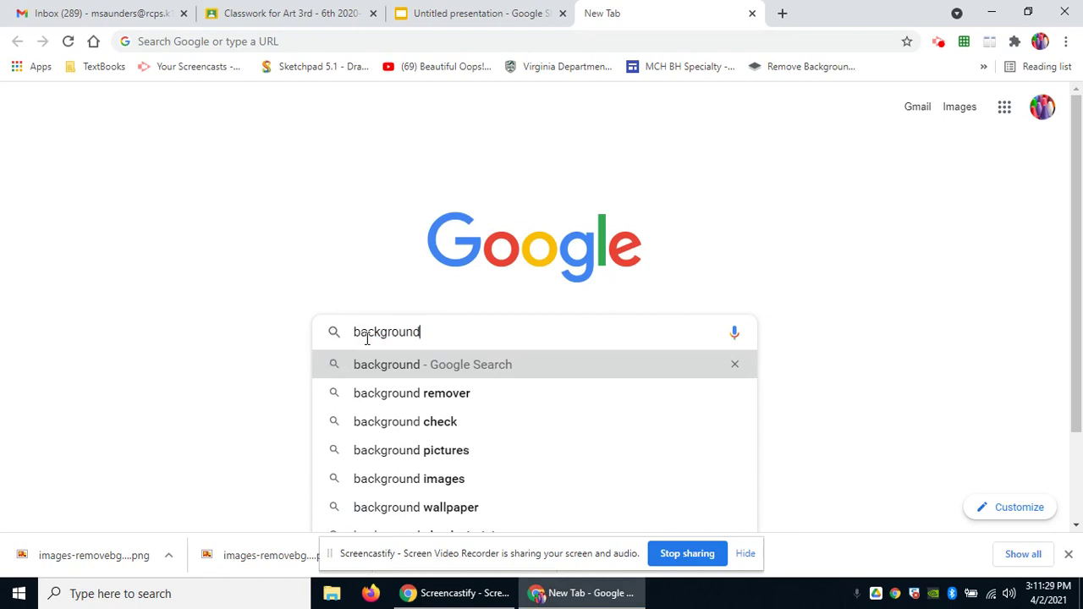
pyautogui.press('Return')
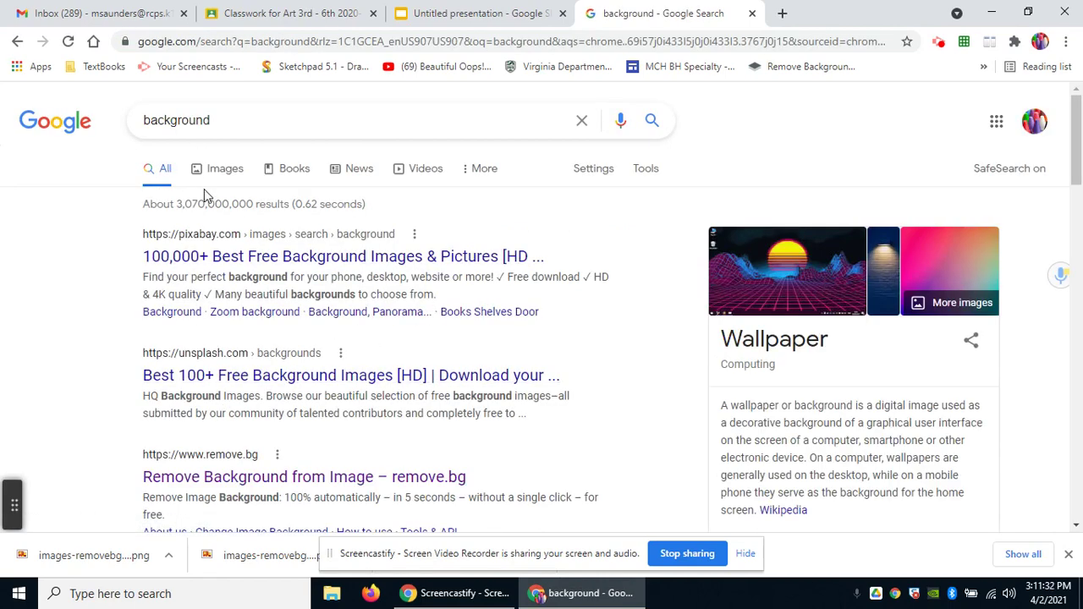
pyautogui.click(222, 168)
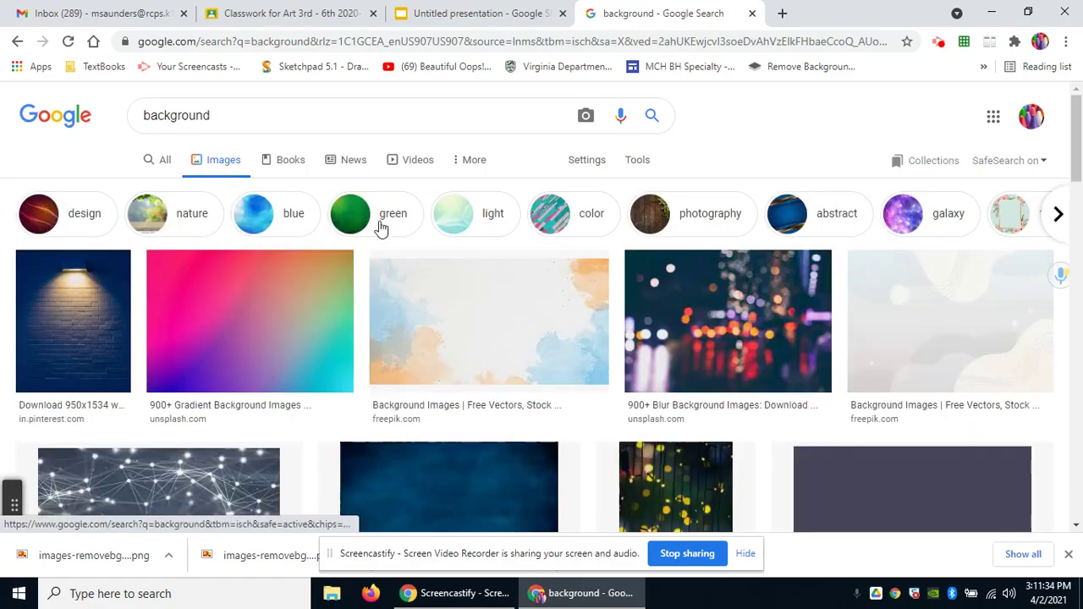
# Limit the image search to usage rights "Creative Commons licenses" using Google's advanced image search.
pyautogui.moveTo(1078, 152); pyautogui.dragTo(1073, 349)
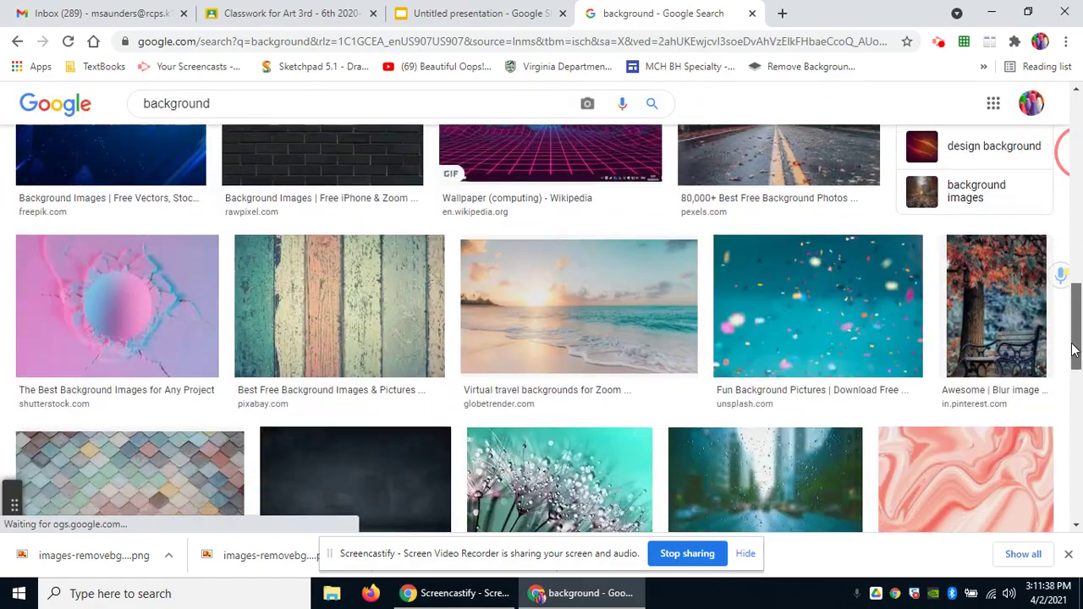
pyautogui.scroll(10, 1066, 314)
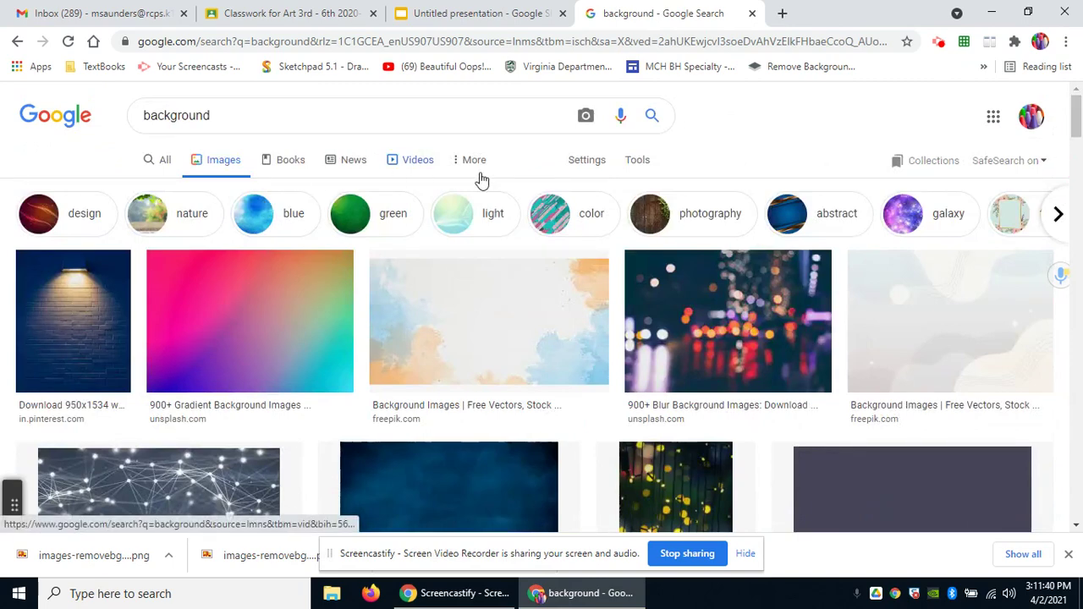
pyautogui.click(588, 161)
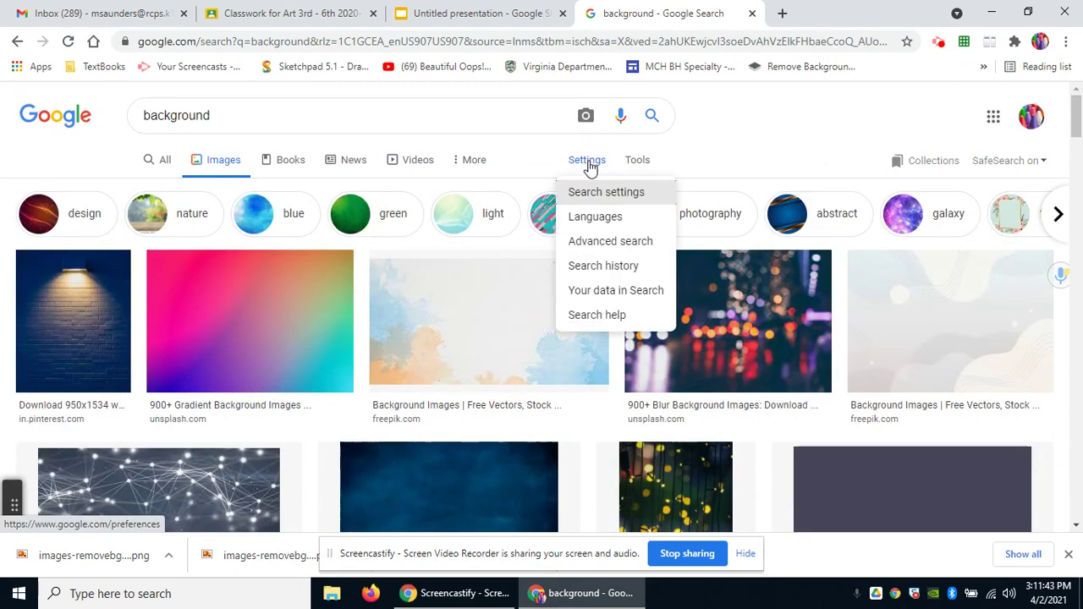
pyautogui.click(599, 246)
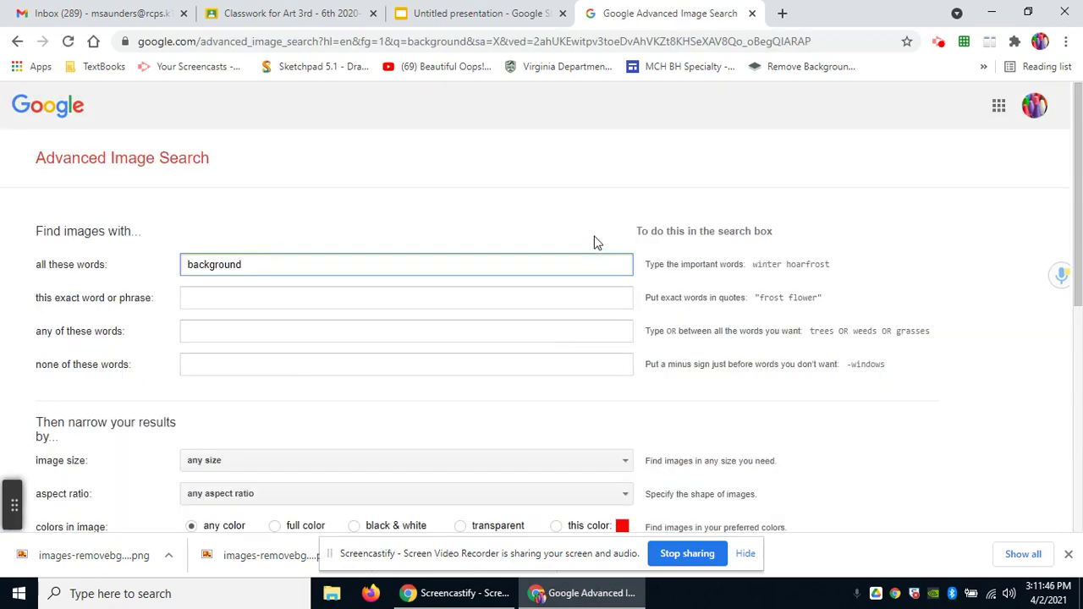
pyautogui.moveTo(1078, 168); pyautogui.dragTo(1079, 402)
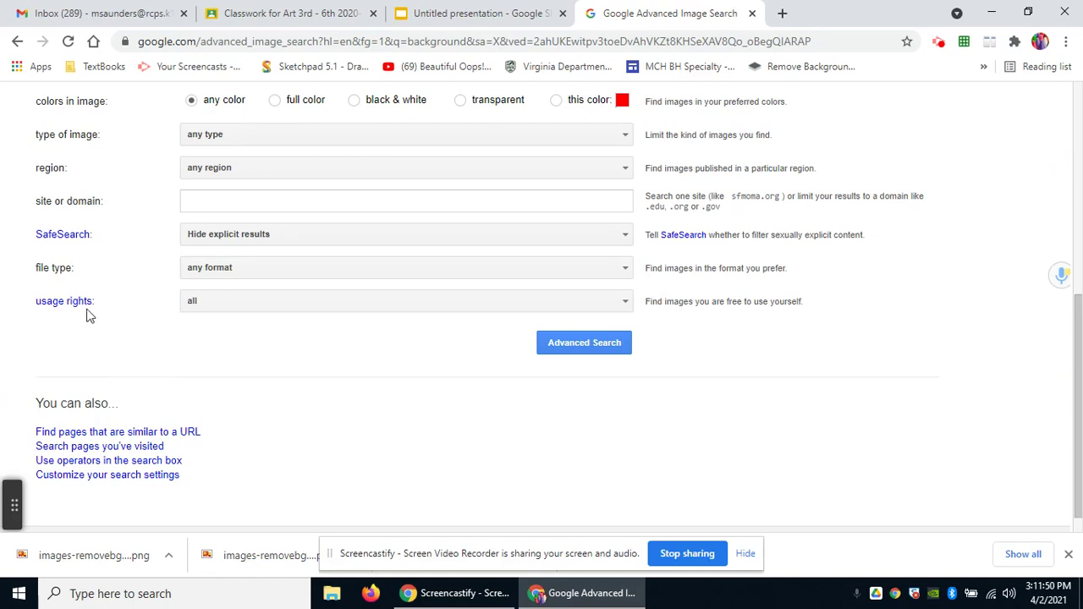
pyautogui.click(627, 302)
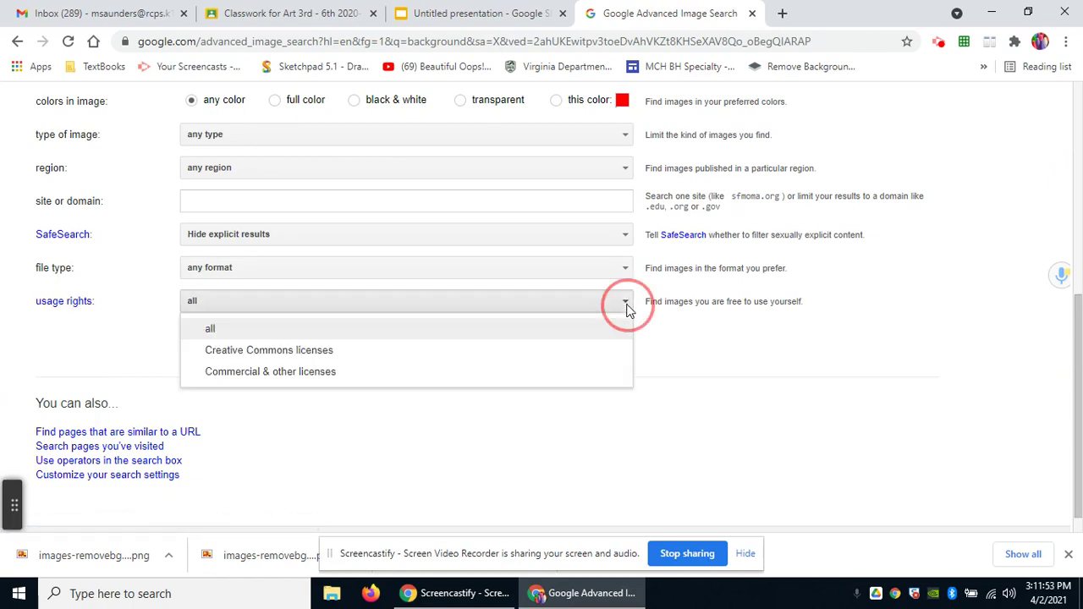
pyautogui.click(252, 356)
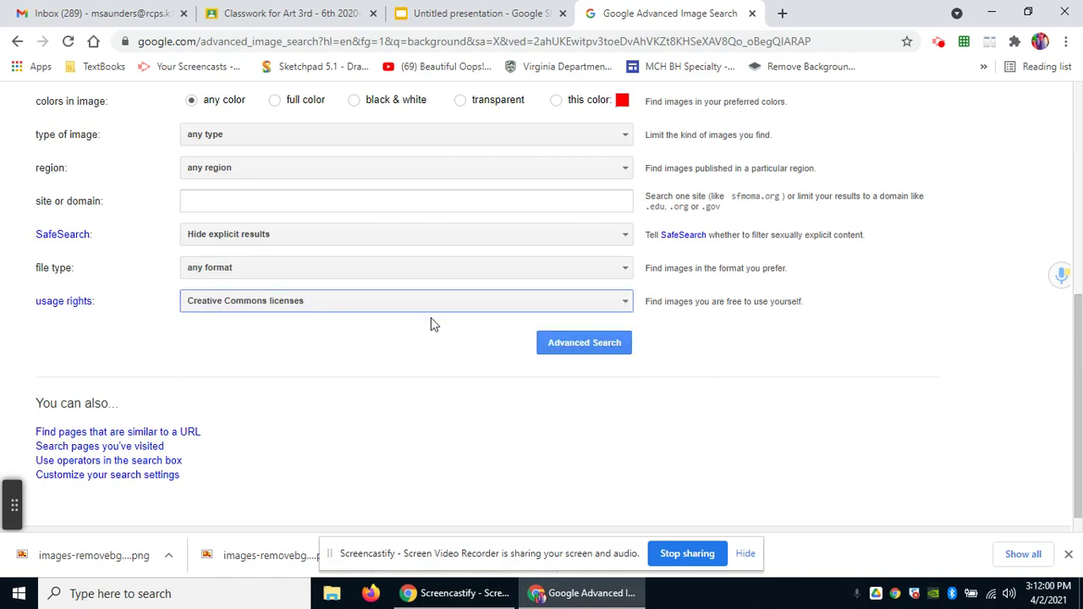
pyautogui.click(600, 347)
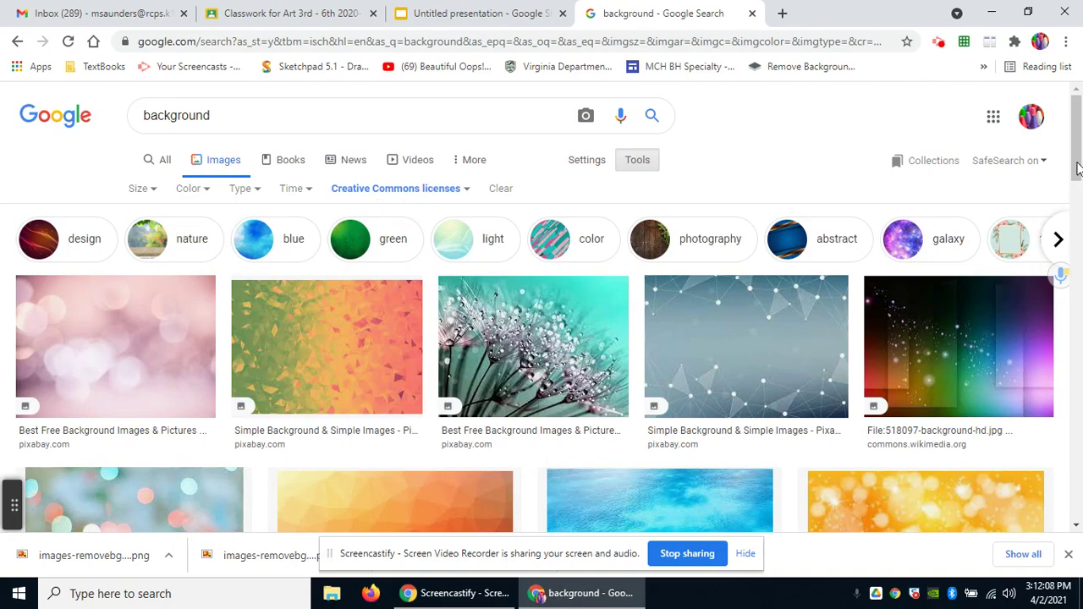
# Narrow the image results to nature and open the preview of the "3d Backgrounds Nature" image from Wallpaper Cave.
pyautogui.moveTo(1078, 173); pyautogui.dragTo(1067, 153)
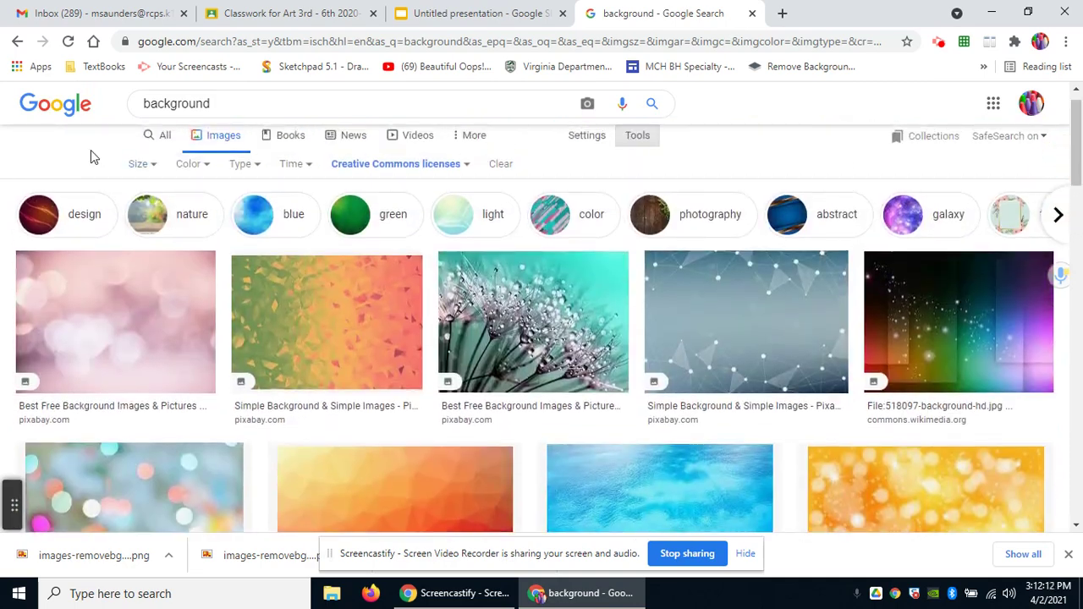
pyautogui.click(191, 219)
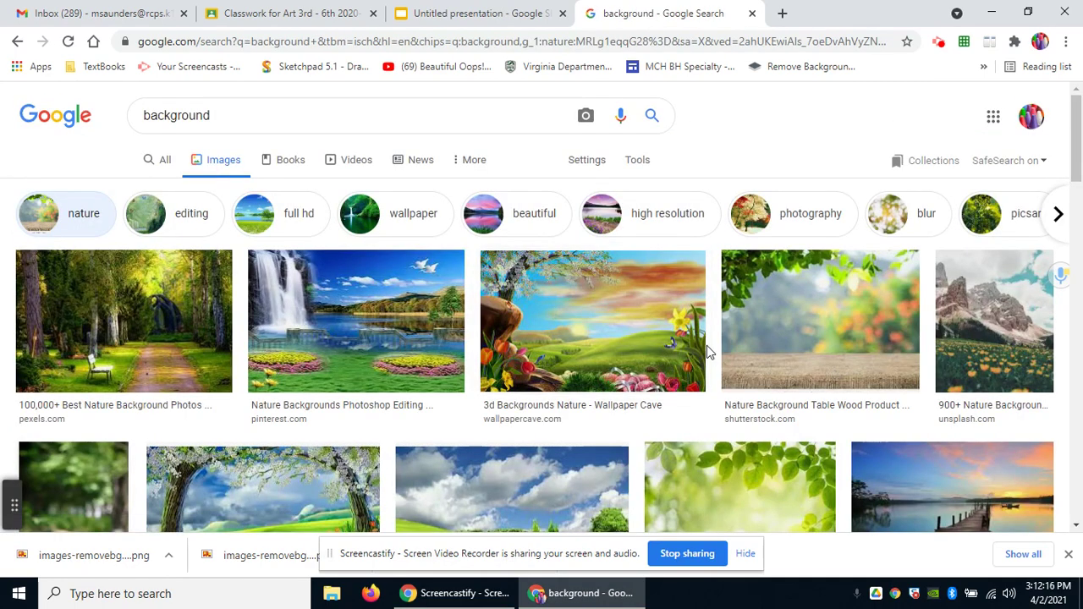
pyautogui.click(614, 339)
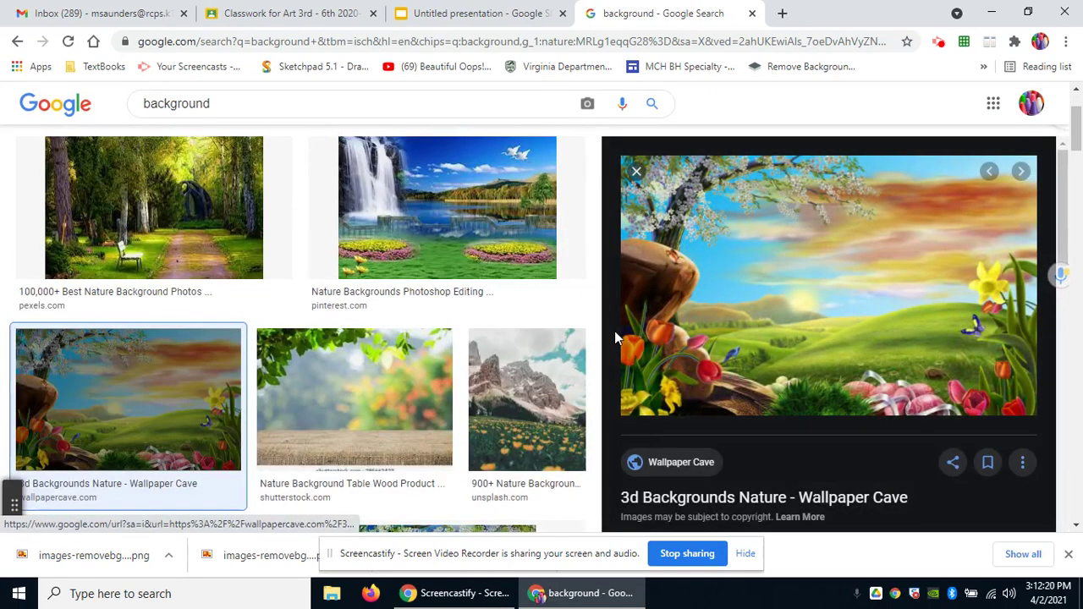
# Save the previewed image to Downloads as "background for movie.jpg", replacing the existing file, and return to the untitled presentation.
pyautogui.rightClick(797, 278)
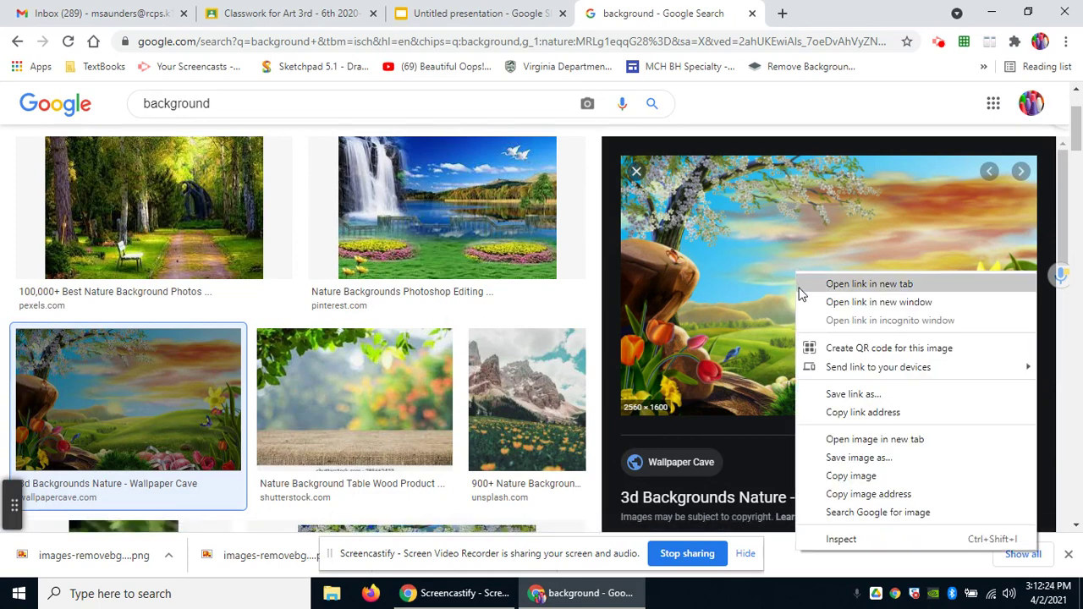
pyautogui.click(847, 458)
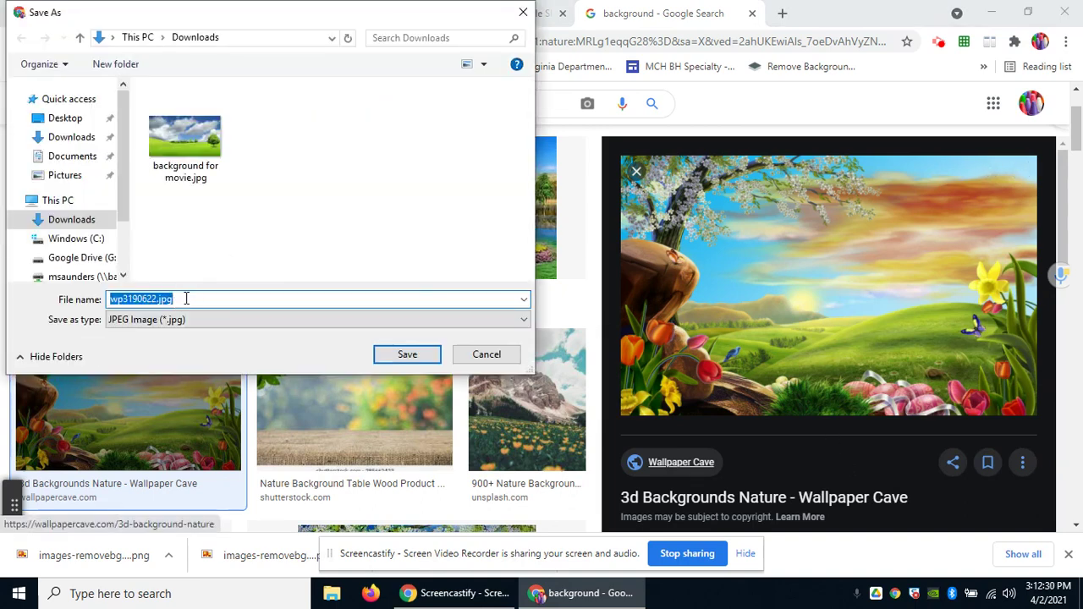
pyautogui.write('background for movie')
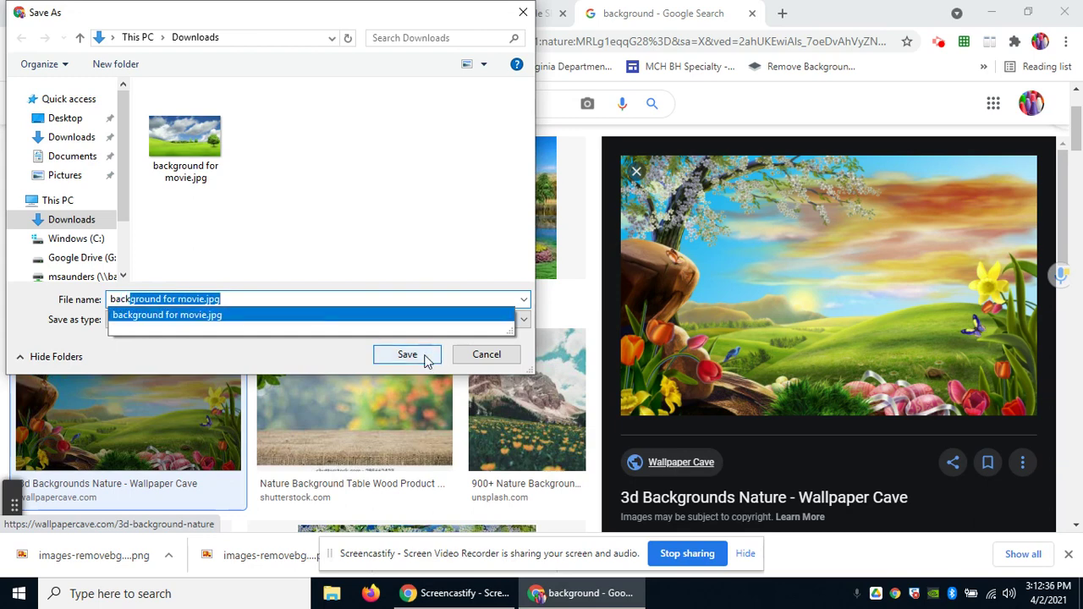
pyautogui.click(397, 359)
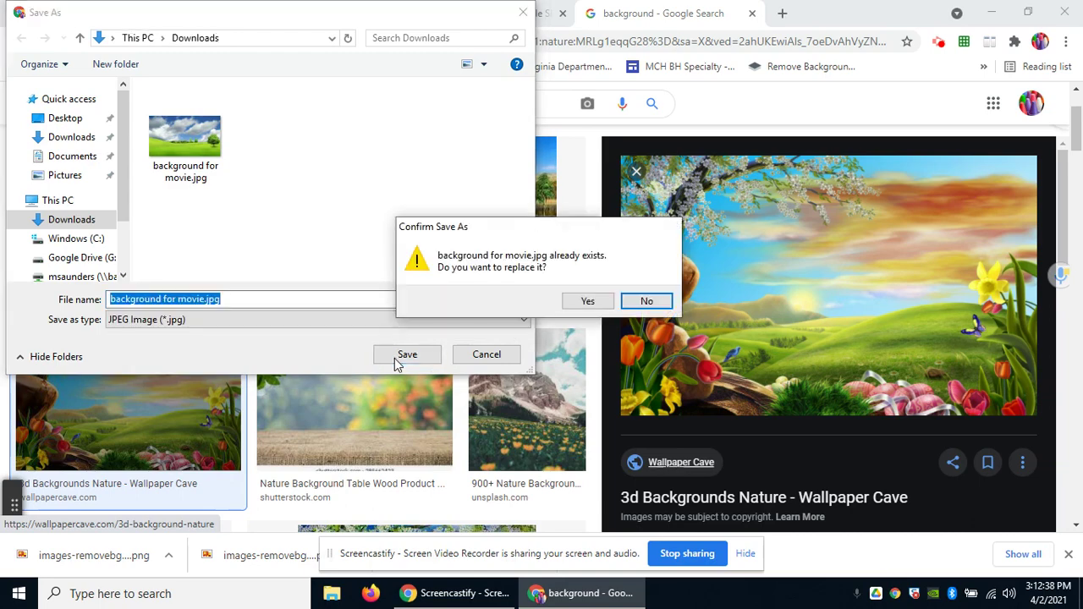
pyautogui.click(590, 303)
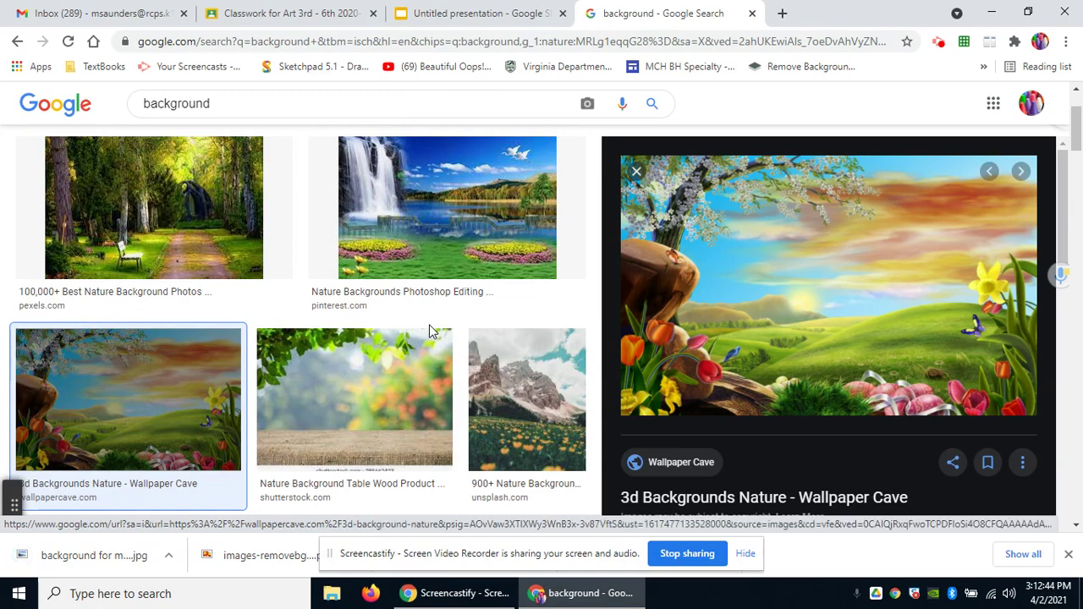
pyautogui.click(438, 18)
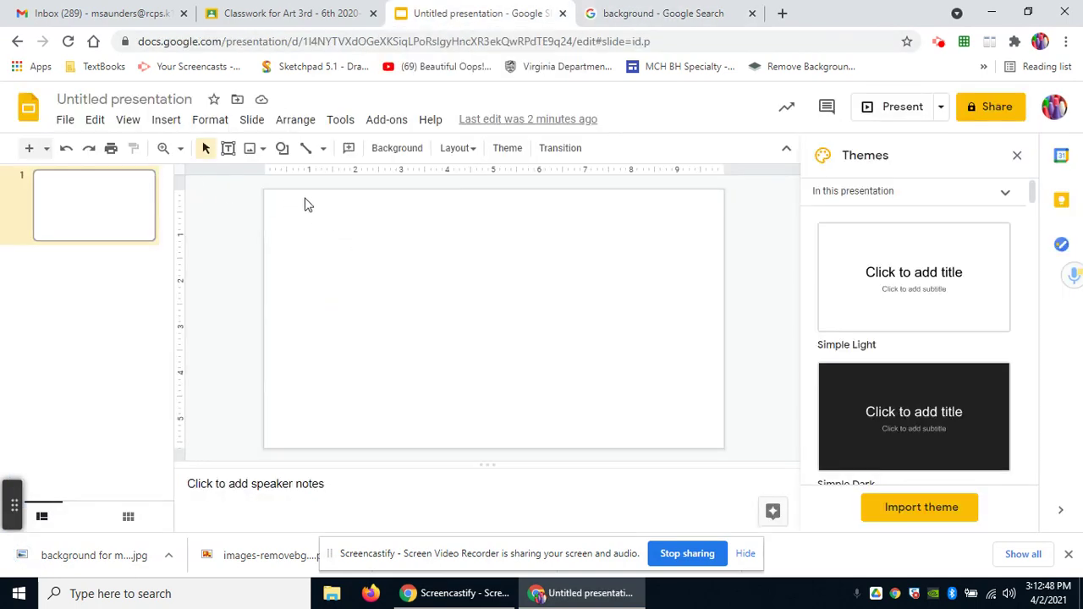
pyautogui.click(167, 120)
pyautogui.moveTo(189, 157)
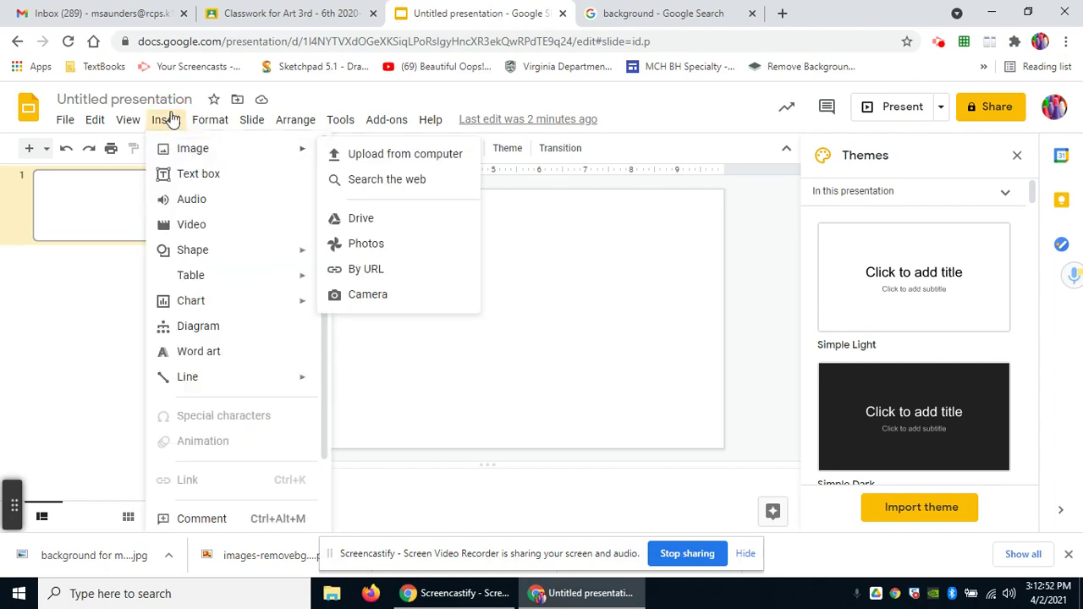
pyautogui.click(168, 120)
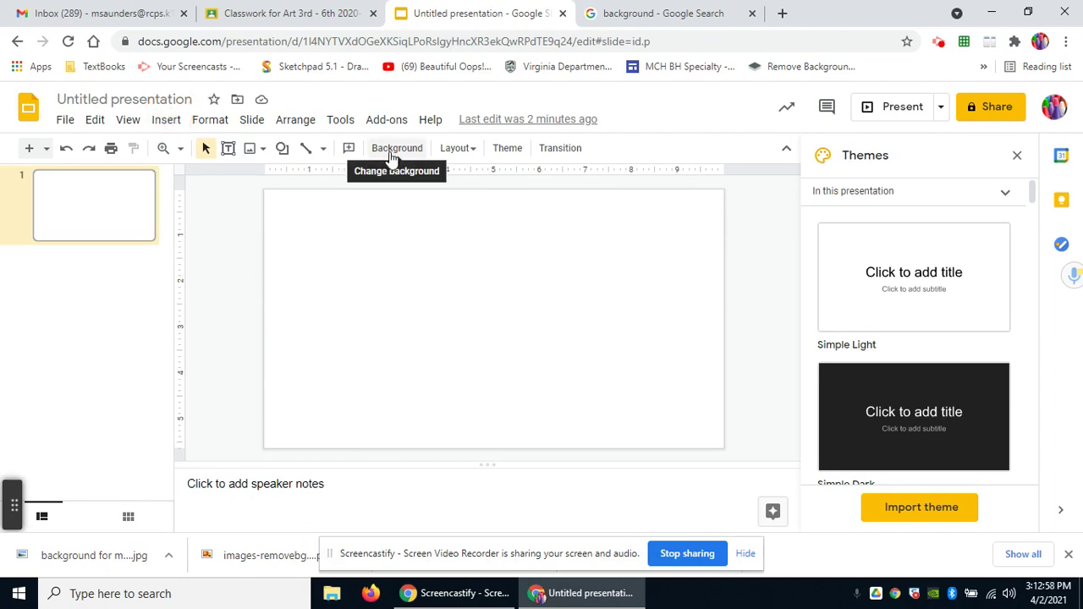
# Set the slide's background to the image "background for movie.jpg" uploaded from Downloads.
pyautogui.click(393, 150)
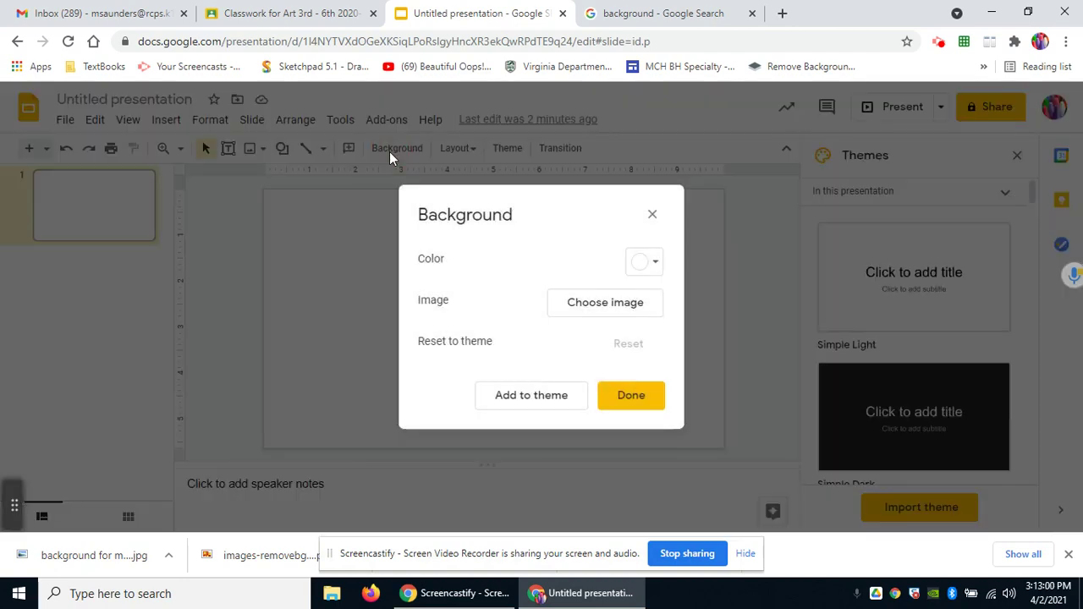
pyautogui.click(593, 306)
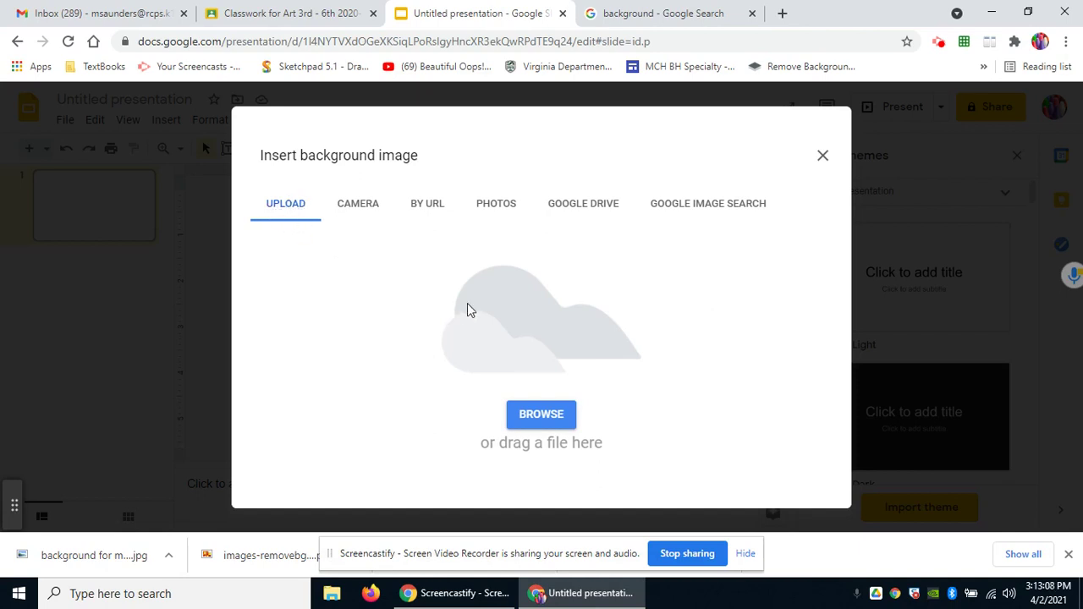
pyautogui.click(546, 412)
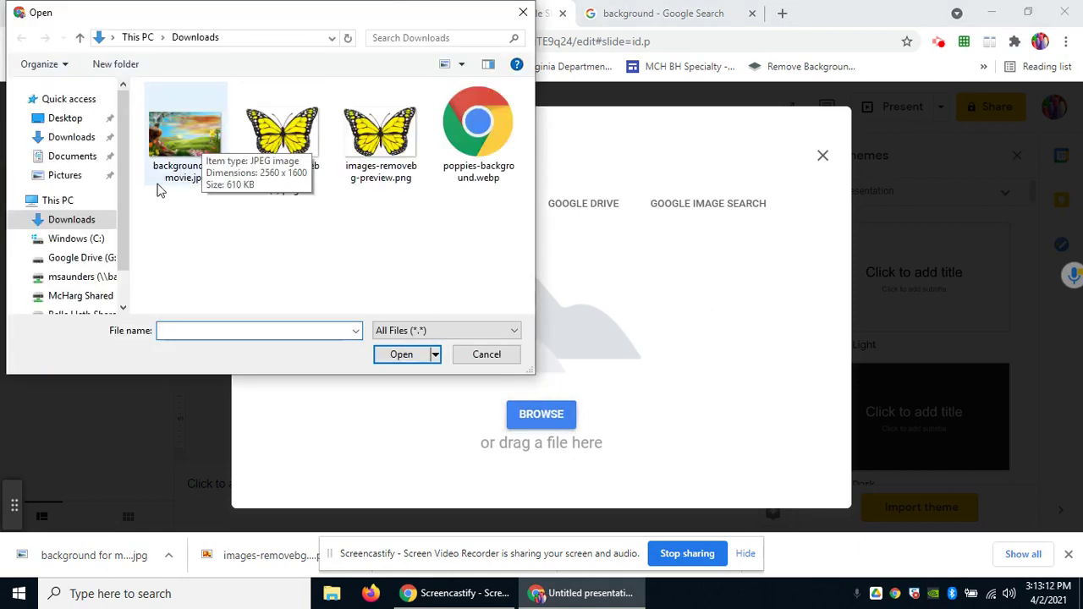
pyautogui.doubleClick(183, 132)
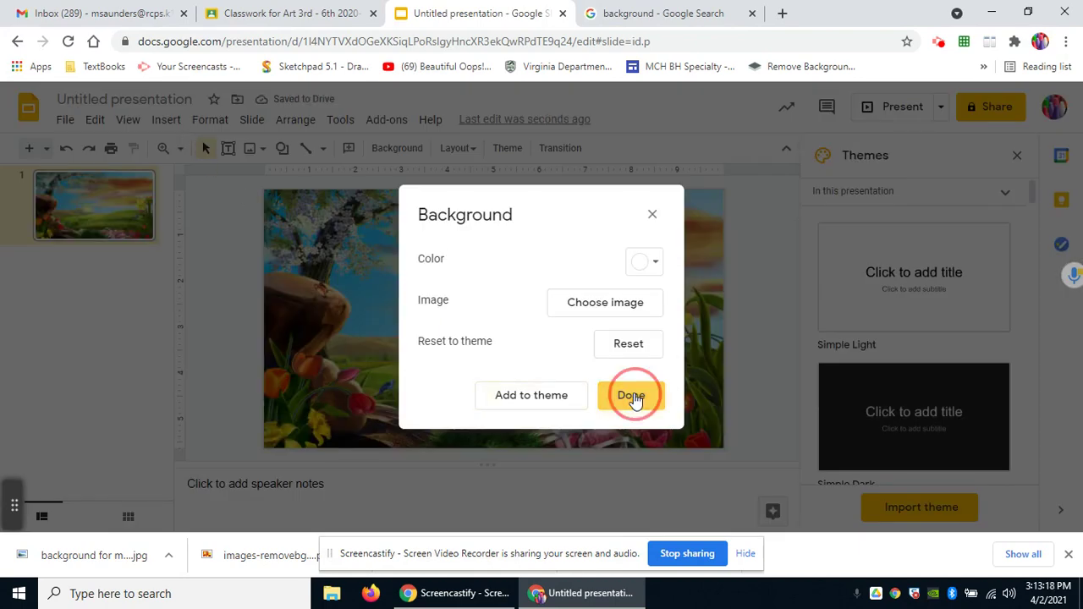
pyautogui.click(633, 397)
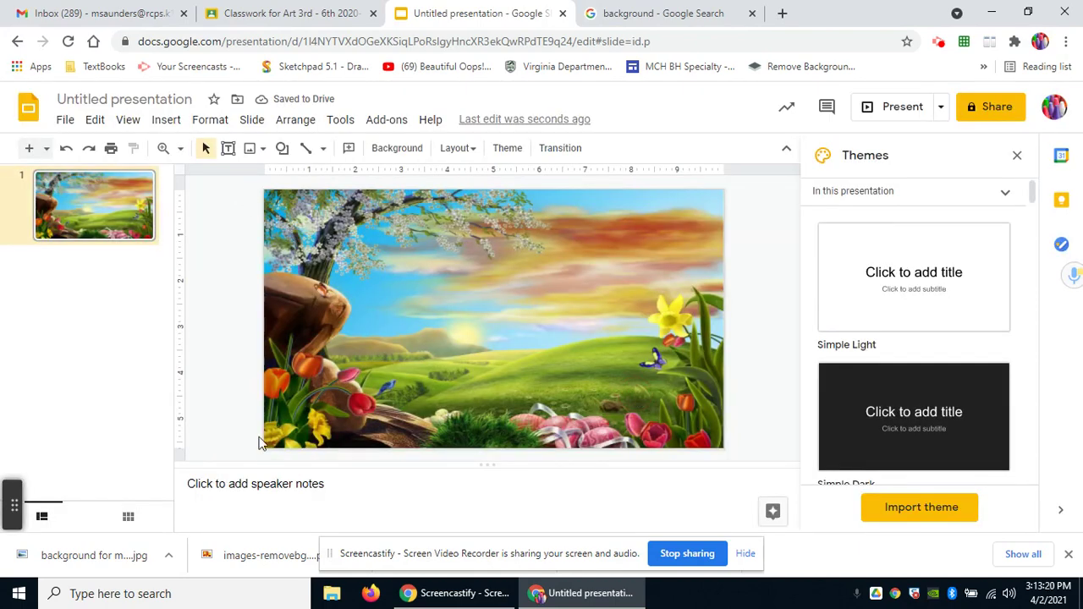
pyautogui.click(637, 274)
pyautogui.click(537, 280)
pyautogui.click(560, 317)
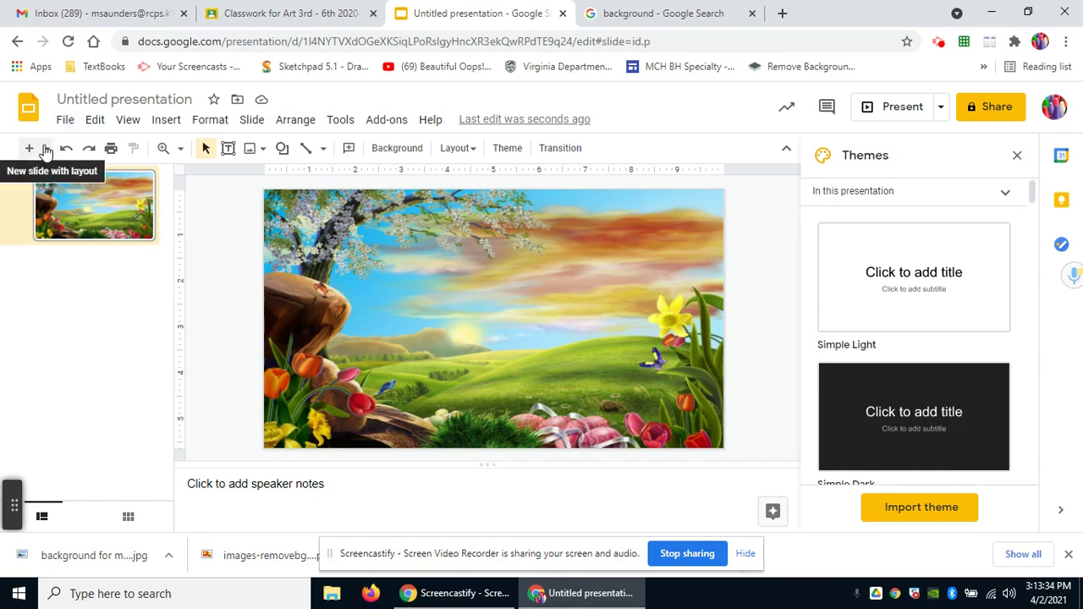
# Duplicate the nature-background slide four times to make five identical slides, and return to slide 1.
pyautogui.rightClick(70, 197)
pyautogui.click(144, 321)
pyautogui.rightClick(97, 284)
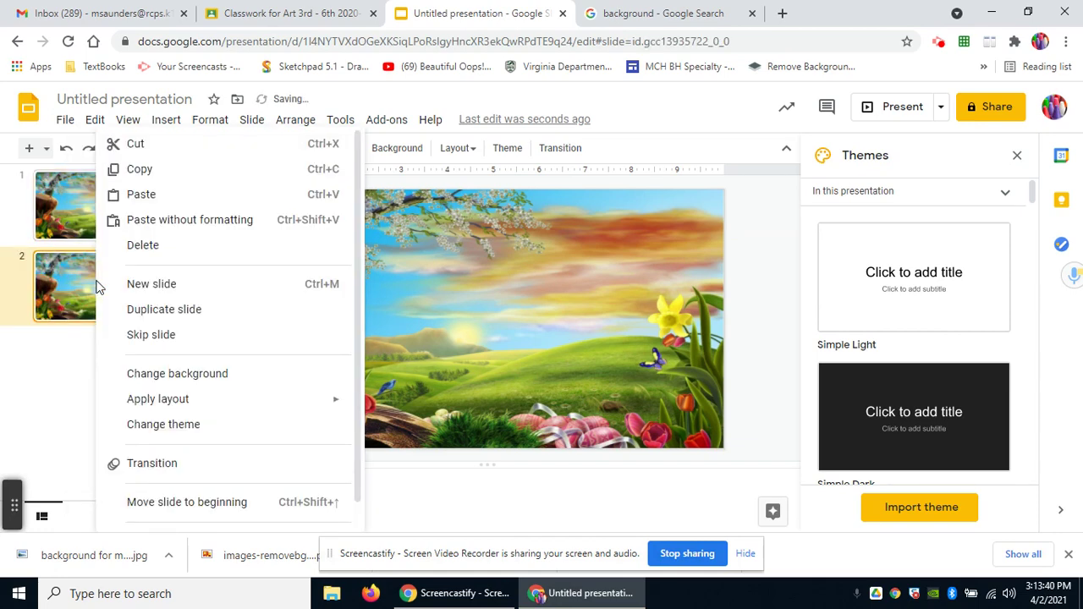
pyautogui.click(146, 310)
pyautogui.rightClick(106, 346)
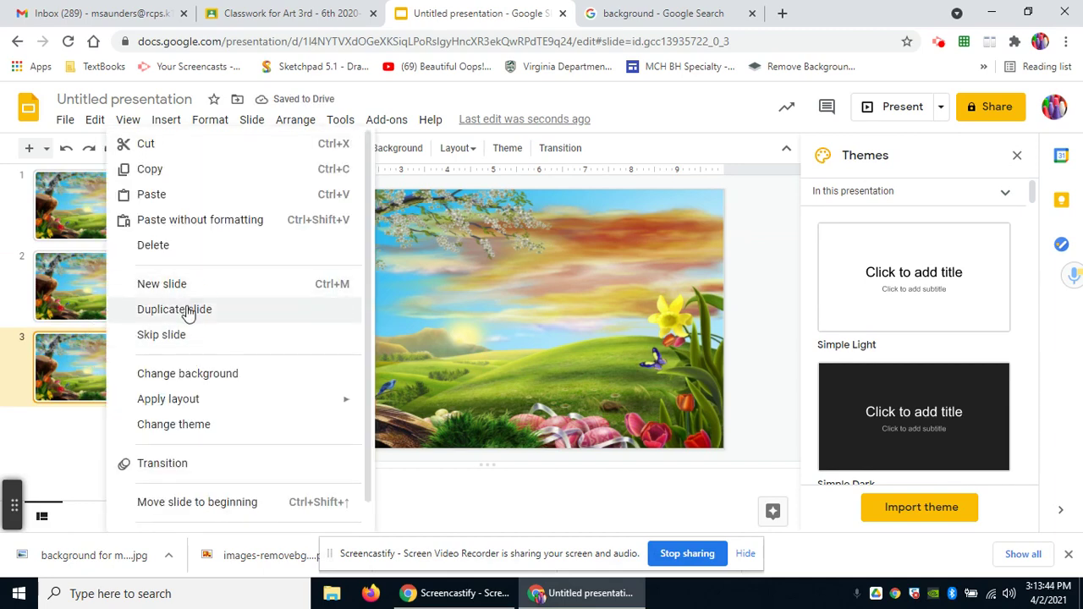
pyautogui.click(187, 310)
pyautogui.rightClick(94, 456)
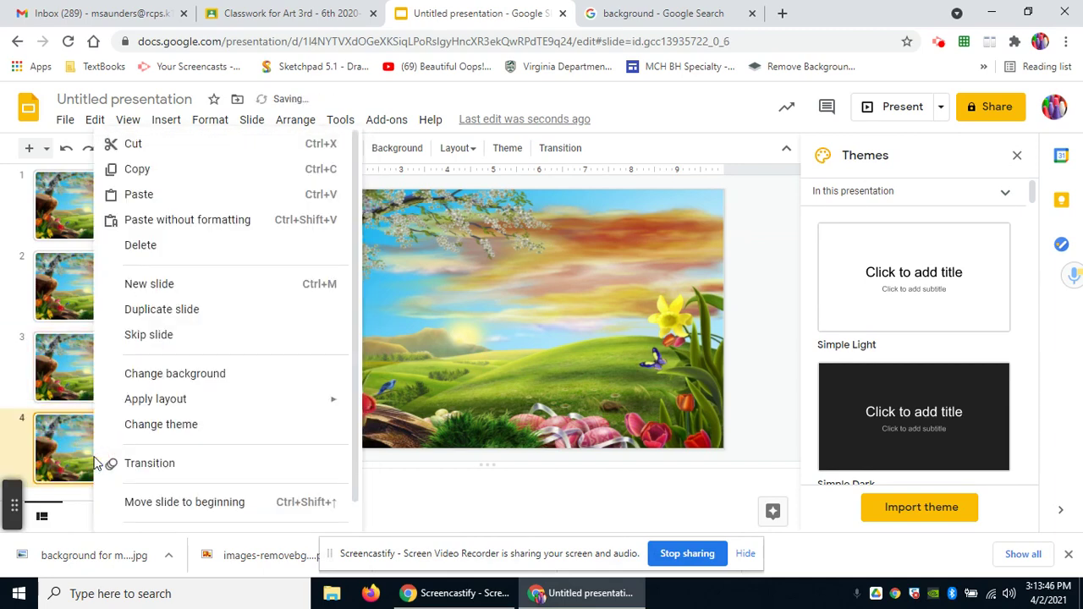
pyautogui.click(175, 311)
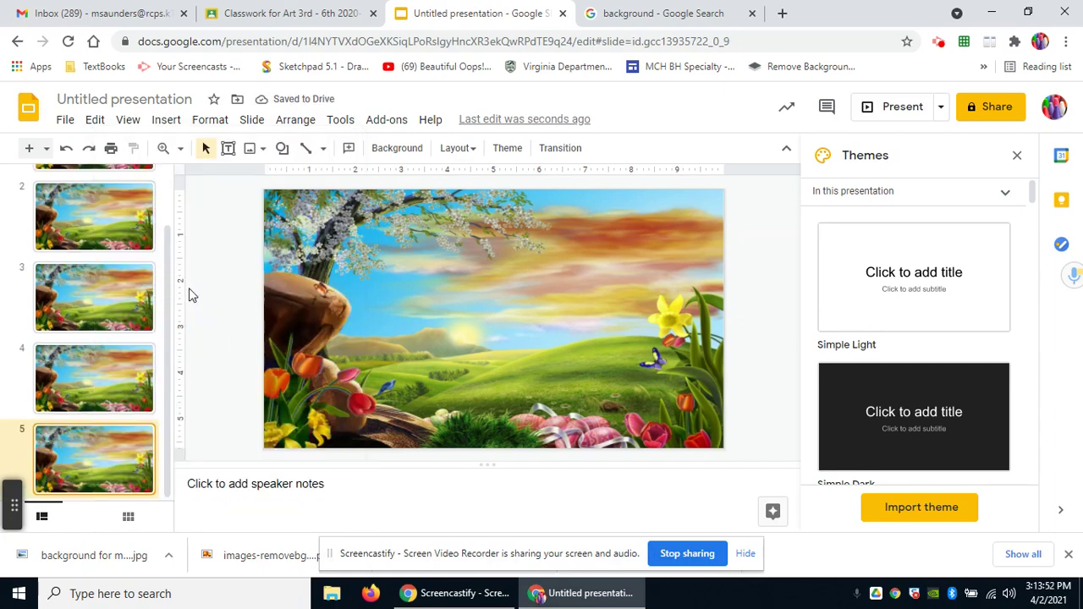
pyautogui.moveTo(169, 307); pyautogui.dragTo(172, 235)
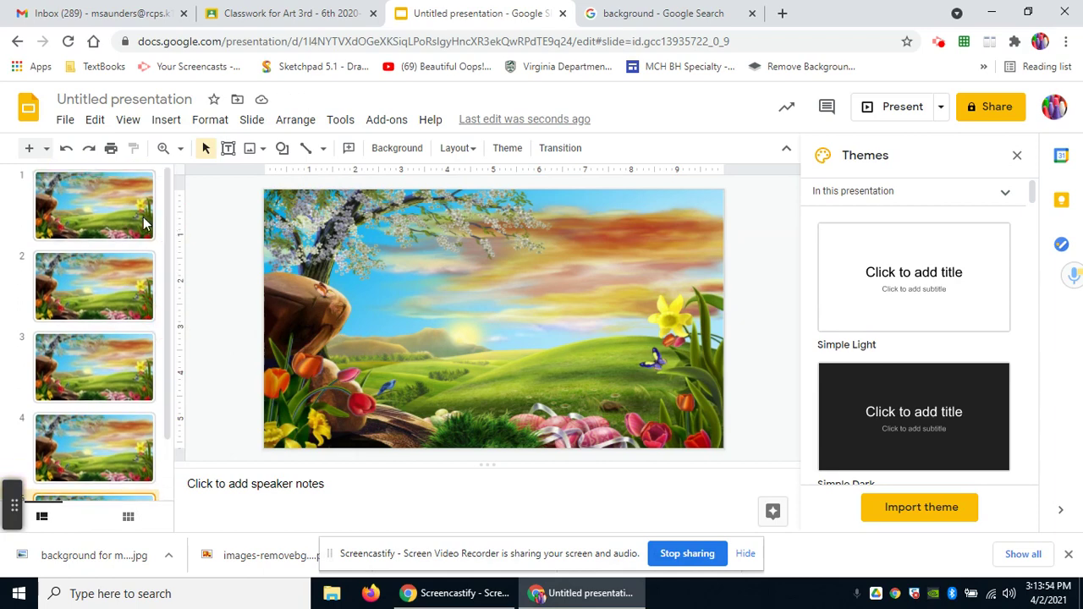
pyautogui.click(115, 212)
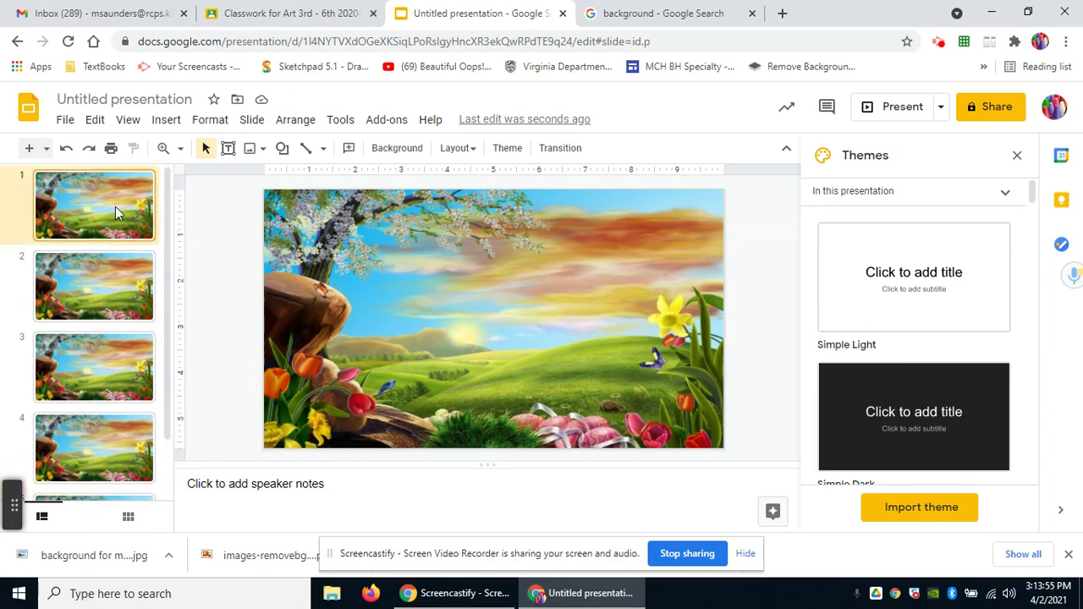
# Switch to the image search and search Google Images for "butterfly".
pyautogui.click(682, 14)
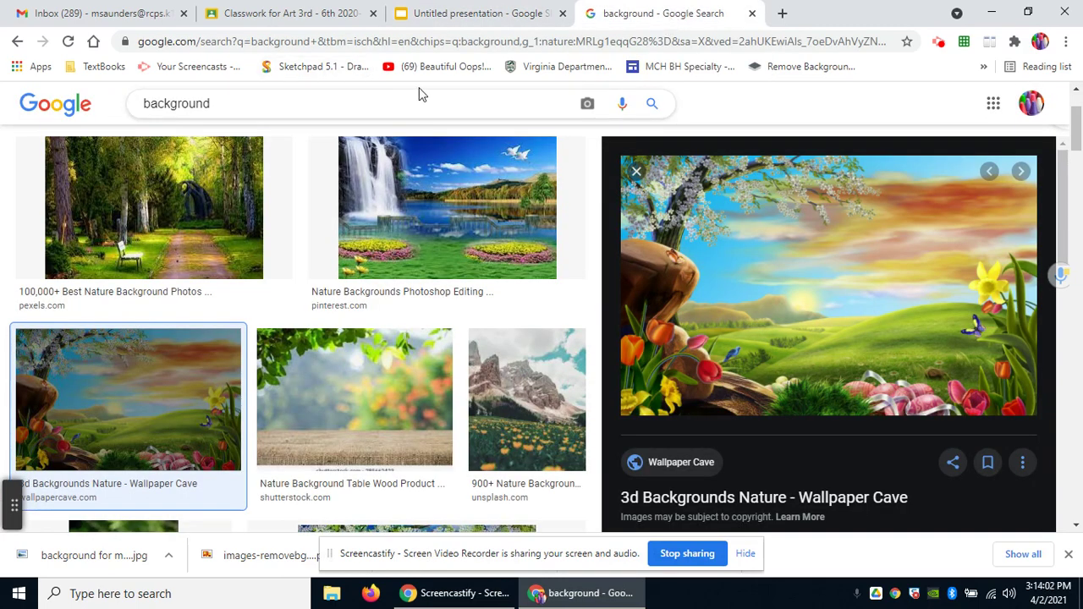
pyautogui.click(221, 103)
pyautogui.moveTo(222, 104); pyautogui.dragTo(146, 103)
pyautogui.write('b')
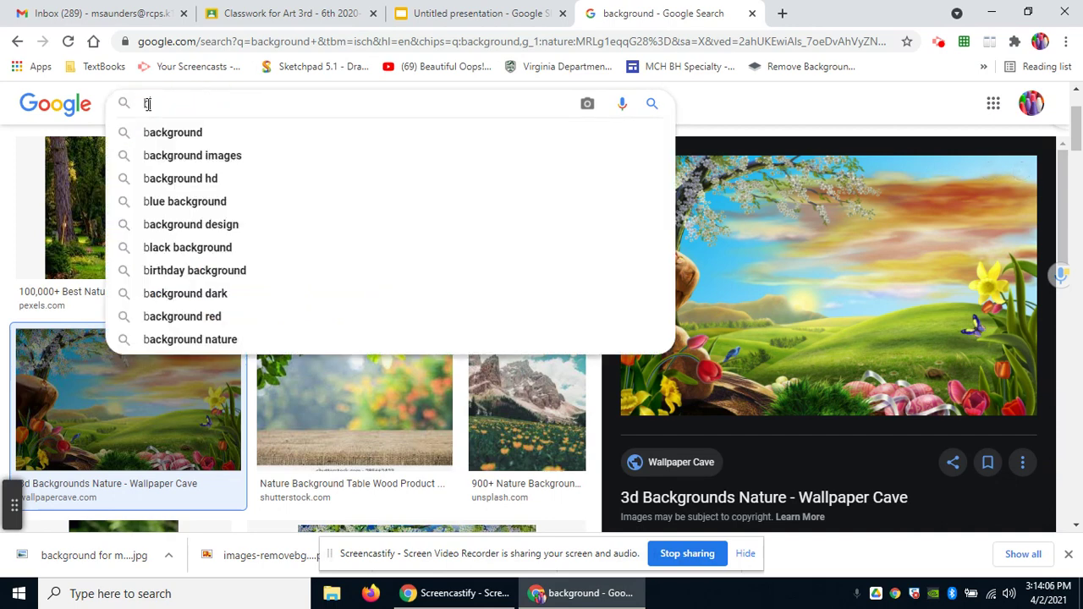
pyautogui.write('utterfly')
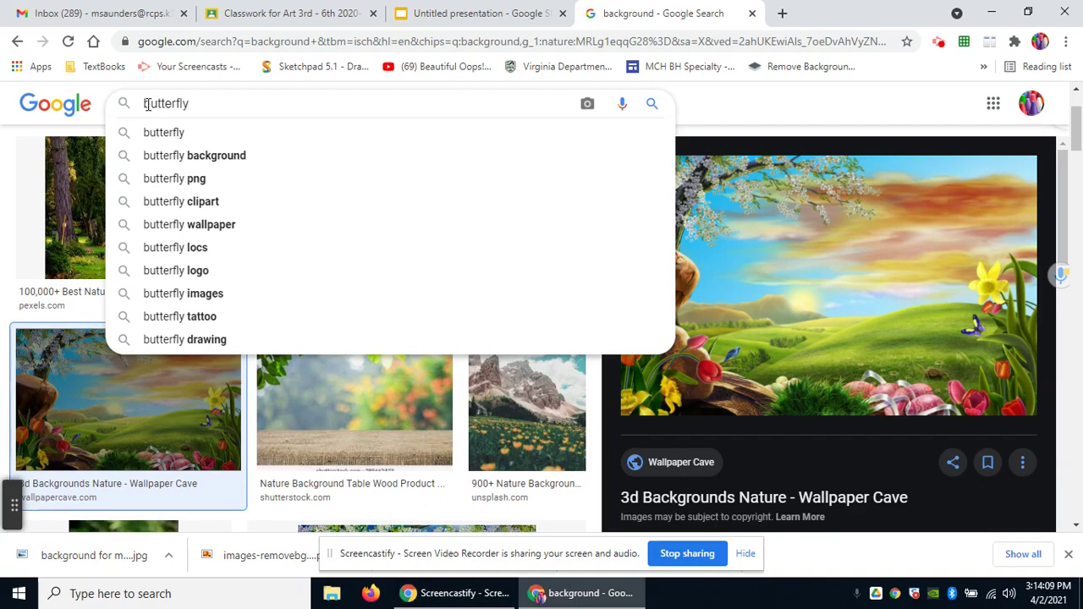
pyautogui.press('Return')
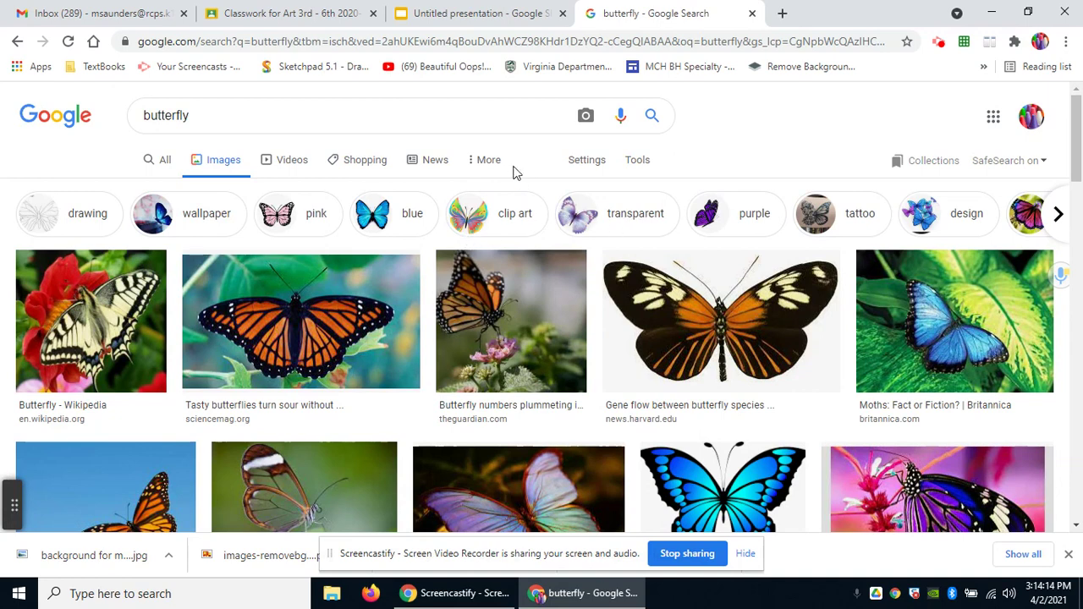
# Limit the butterfly image search to usage rights "Creative Commons licenses" using the advanced image search.
pyautogui.click(580, 165)
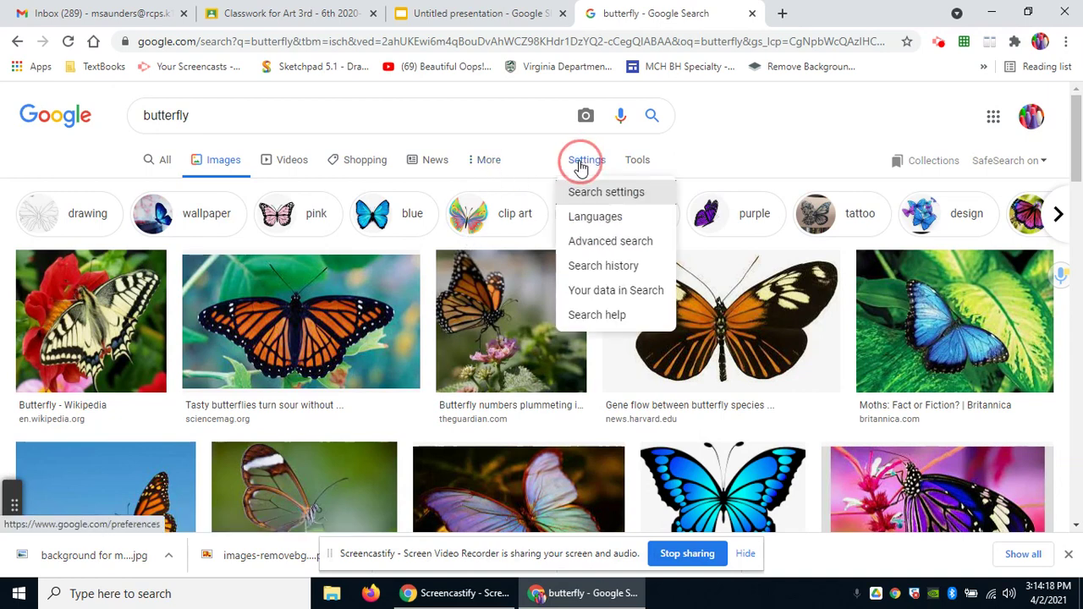
pyautogui.click(605, 243)
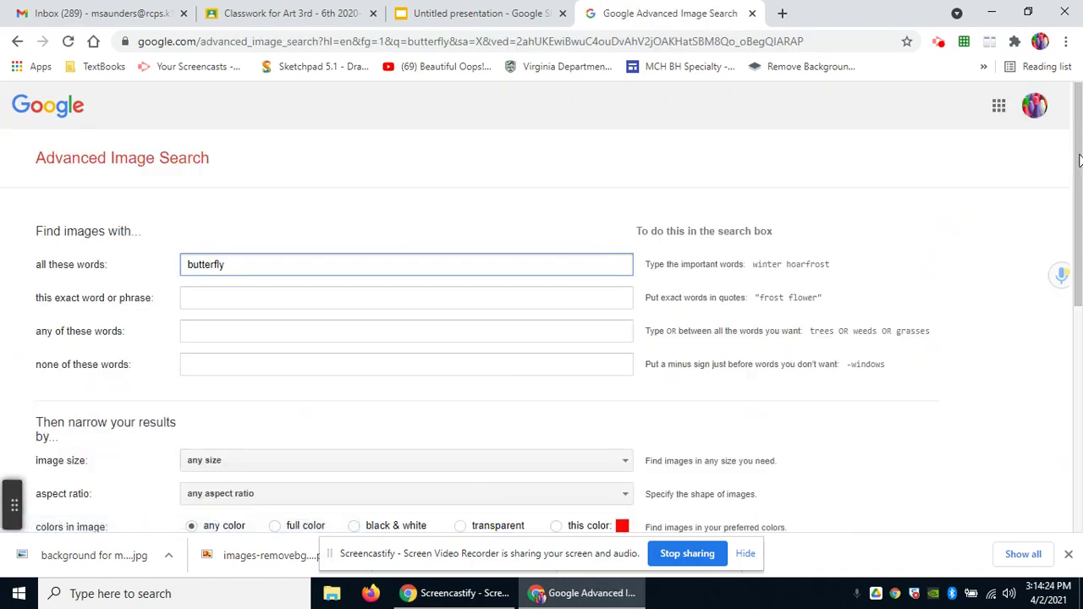
pyautogui.scroll(-5, 428, 398)
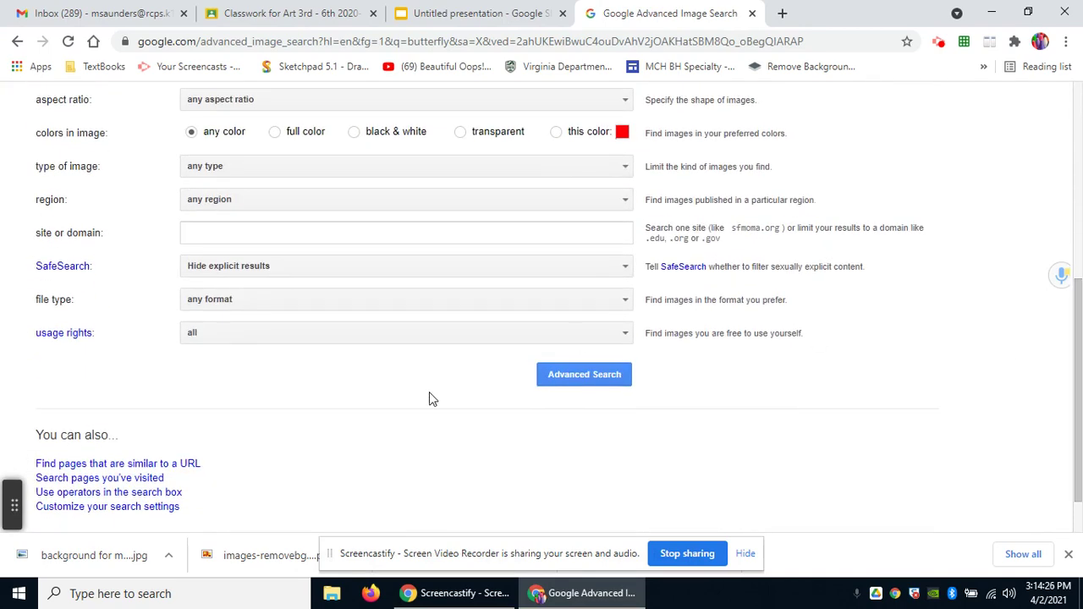
pyautogui.click(626, 336)
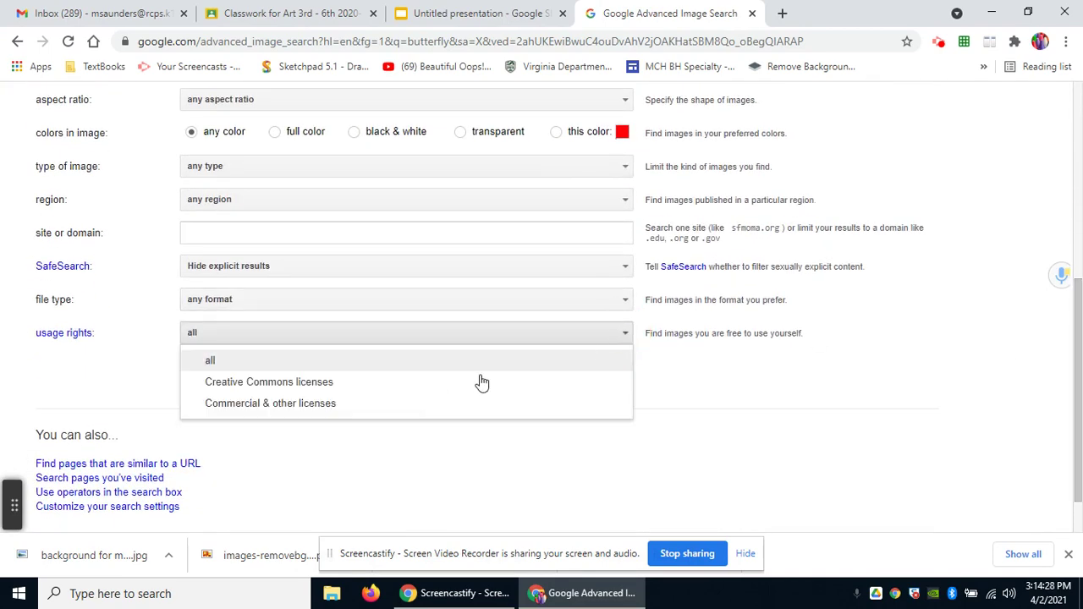
pyautogui.click(286, 388)
pyautogui.click(585, 374)
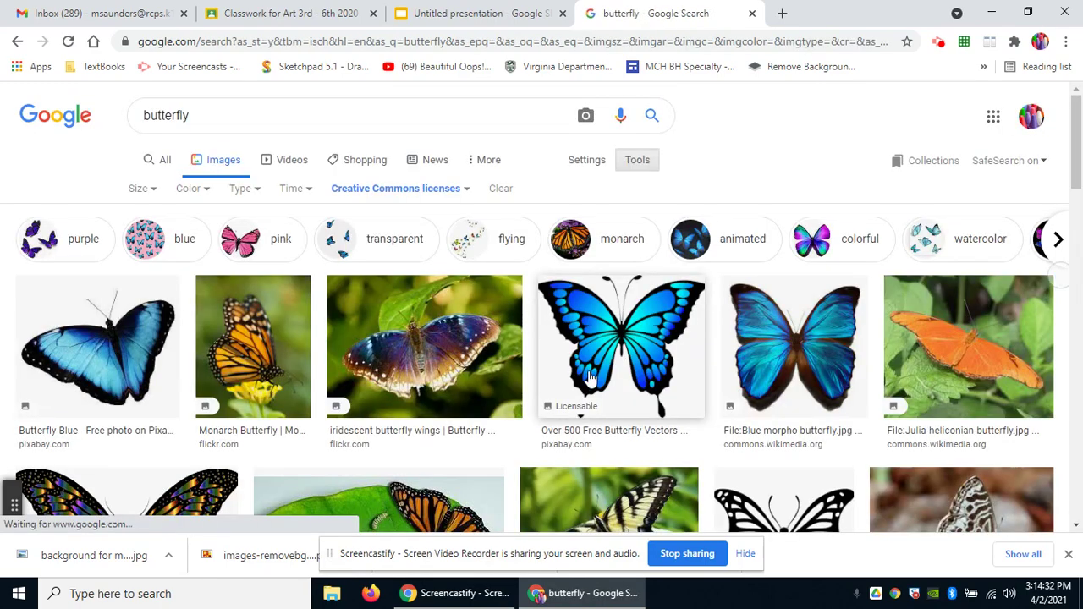
# Narrow the butterfly results to transparent images and open the bookmarked remove.bg site in a new tab.
pyautogui.click(394, 246)
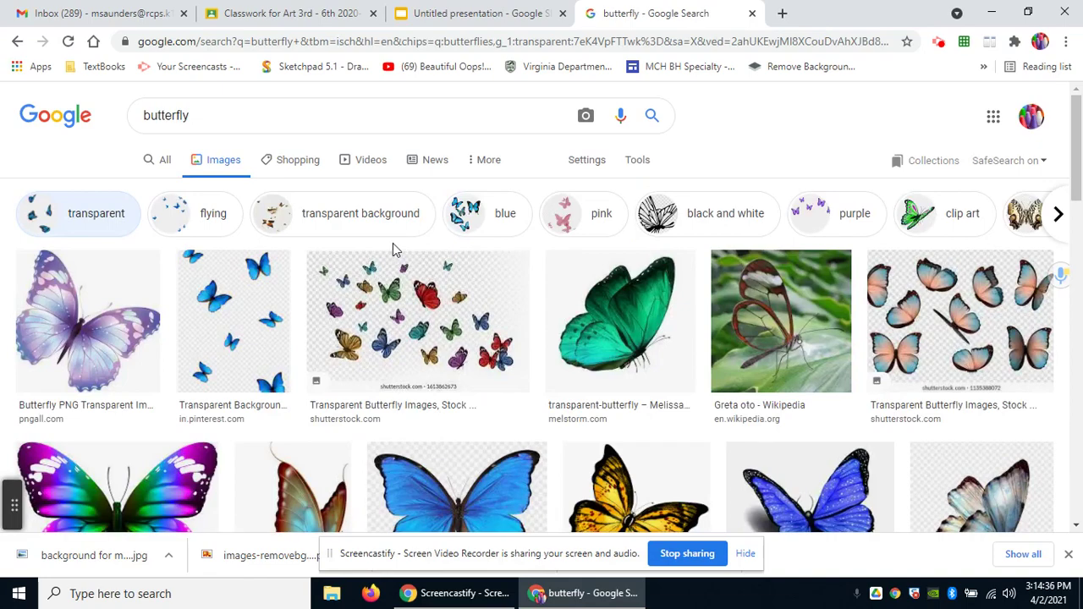
pyautogui.moveTo(1068, 148); pyautogui.dragTo(1071, 196)
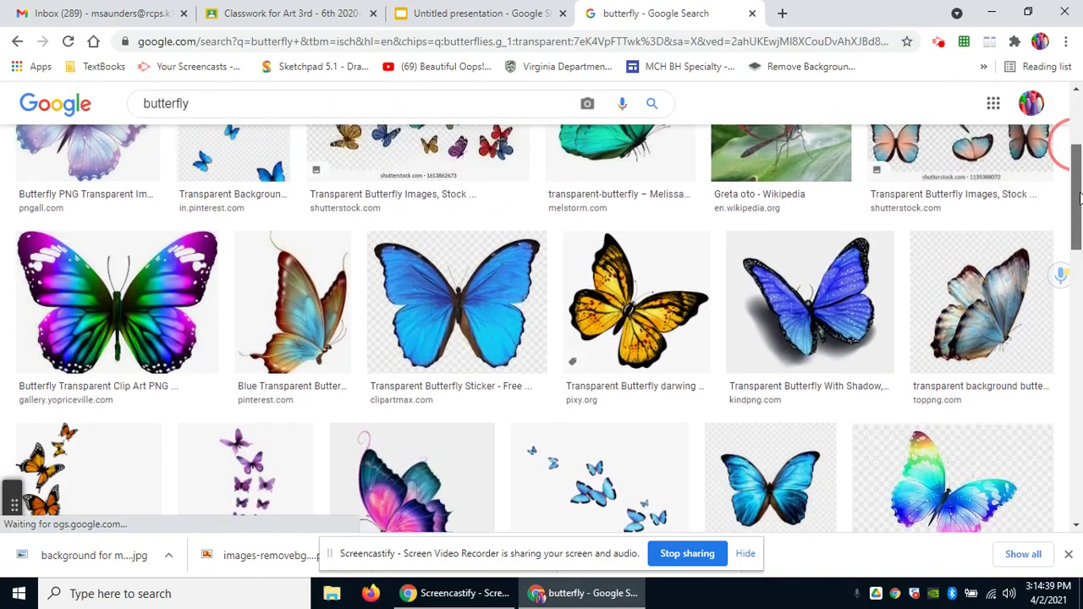
pyautogui.rightClick(487, 323)
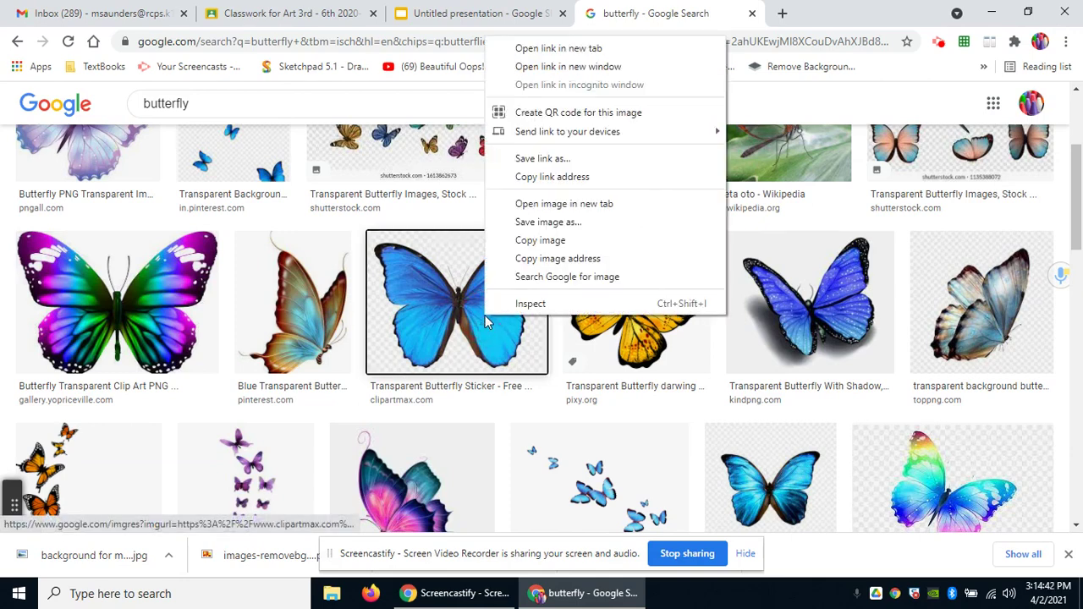
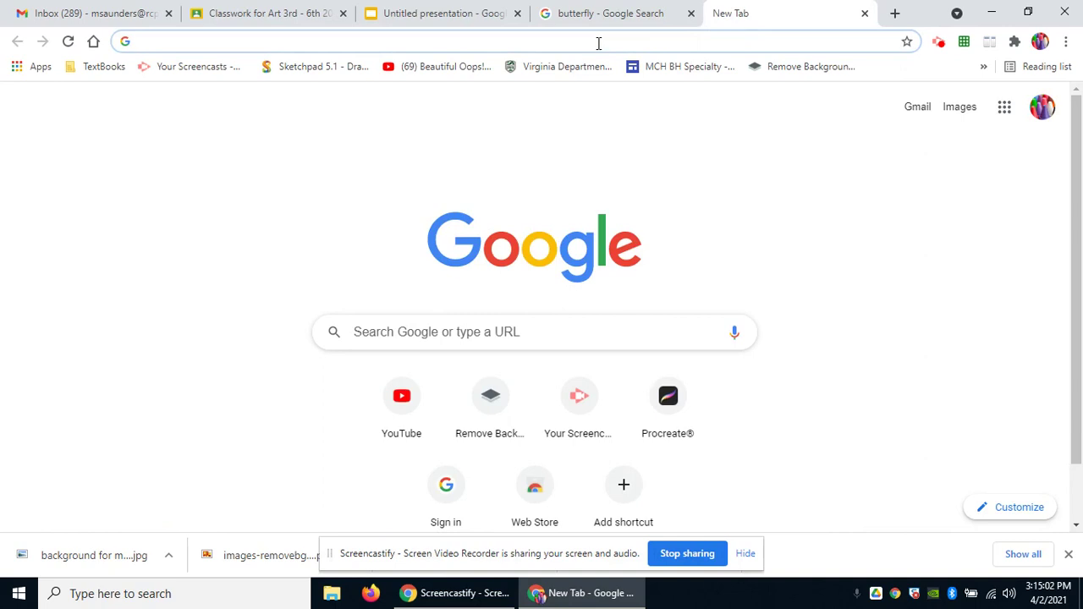
pyautogui.click(800, 68)
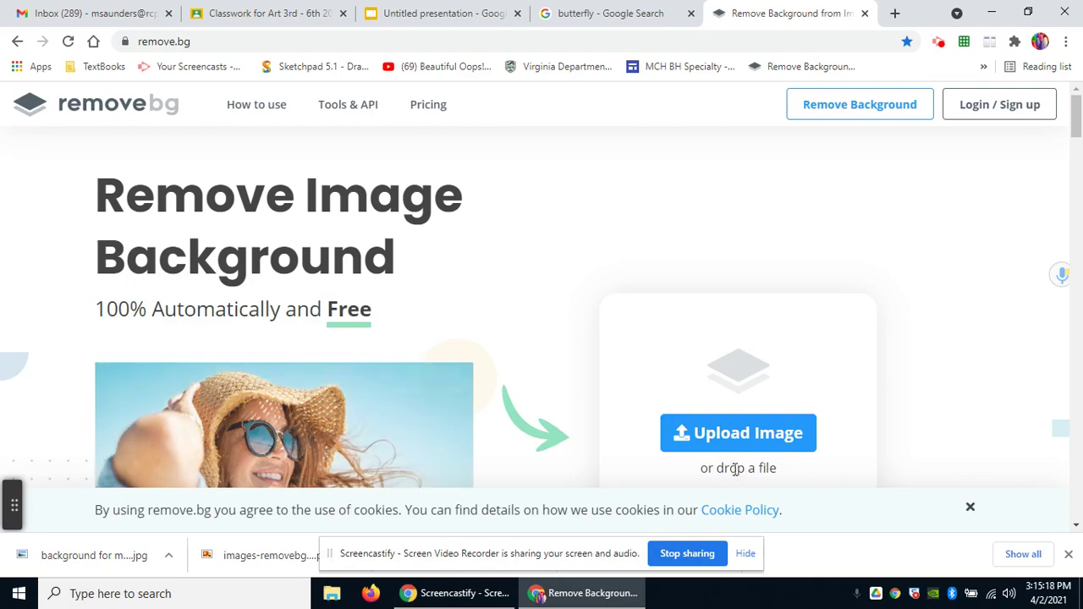
# Try to load the blue "Transparent Butterfly Sticker" image from the search results into remove.bg.
pyautogui.click(588, 16)
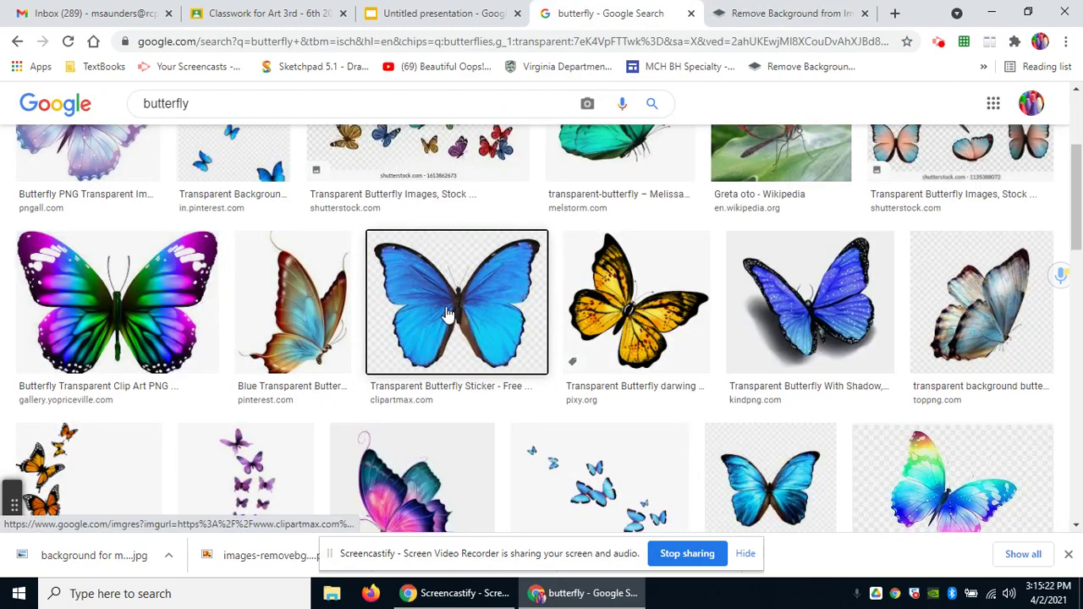
pyautogui.moveTo(455, 290); pyautogui.dragTo(660, 412)
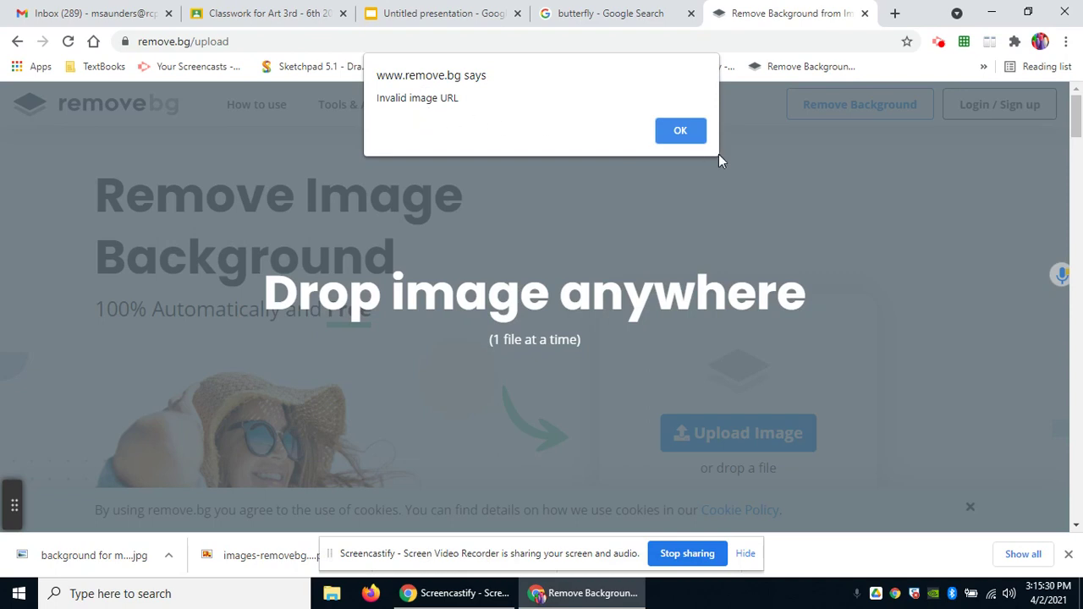
pyautogui.click(680, 130)
# Remove the background of the teal "Galaxy Clipart Transparent Clip Art" butterfly from the search results with remove.bg and download the preview image.
pyautogui.click(613, 12)
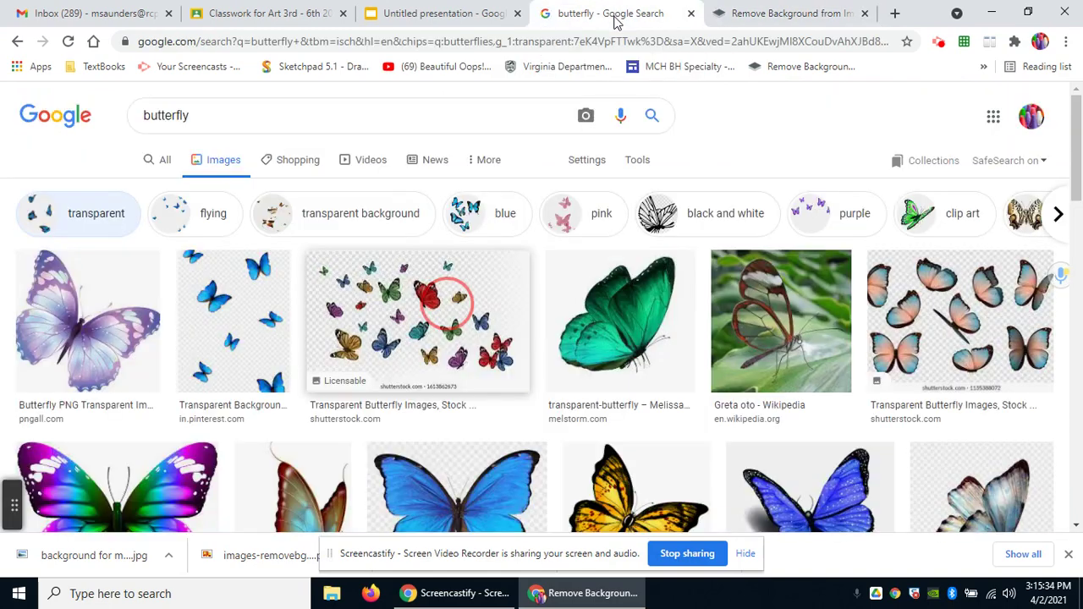
pyautogui.moveTo(1072, 156); pyautogui.dragTo(1078, 228)
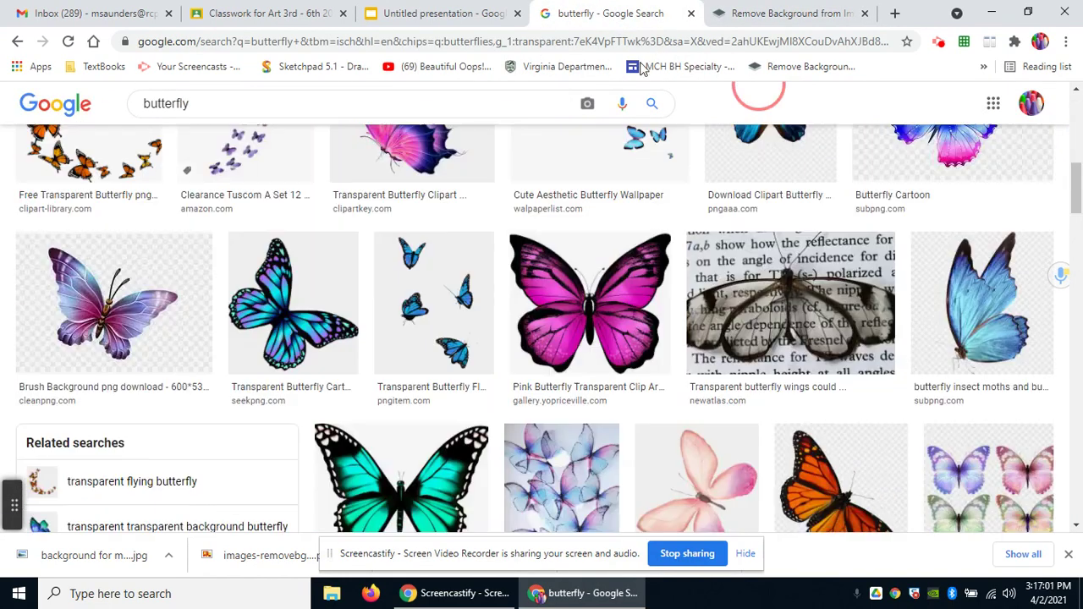
pyautogui.moveTo(1075, 181); pyautogui.dragTo(1067, 143)
pyautogui.scroll(-8, 943, 222)
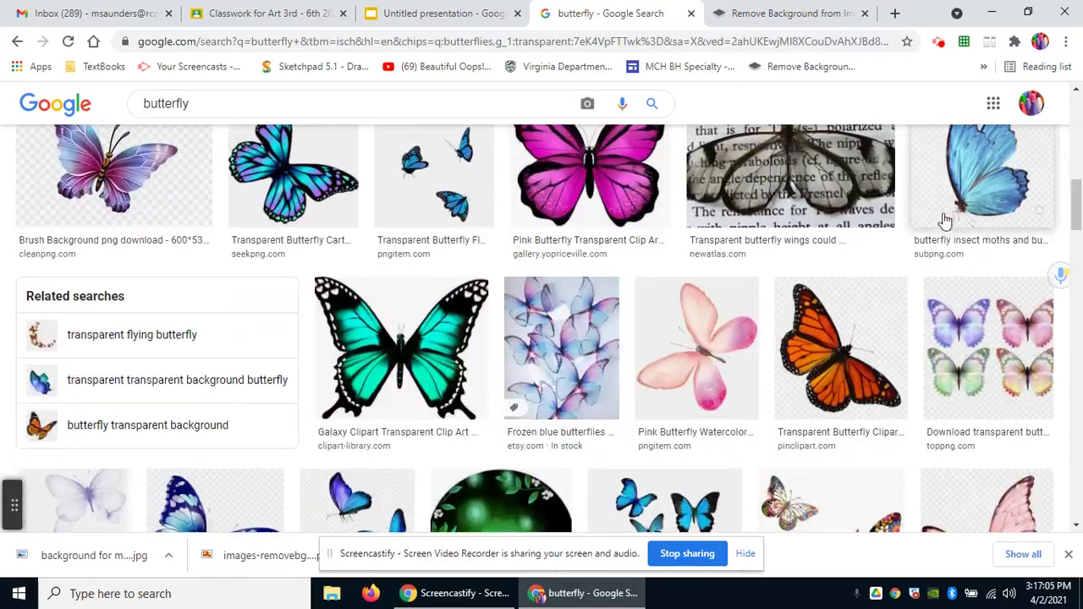
pyautogui.moveTo(438, 321); pyautogui.dragTo(592, 366)
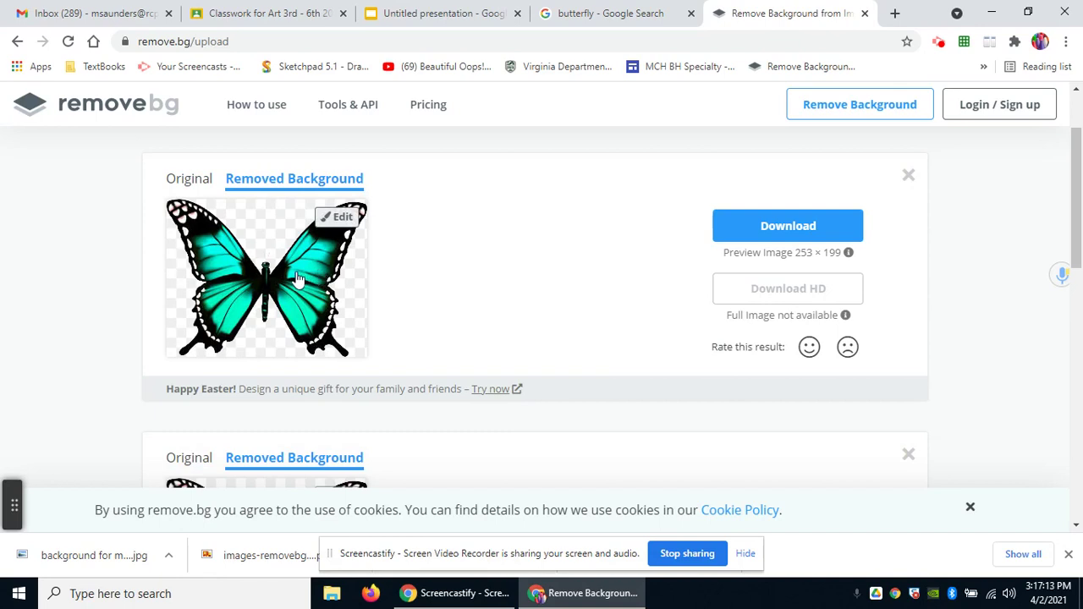
pyautogui.click(791, 228)
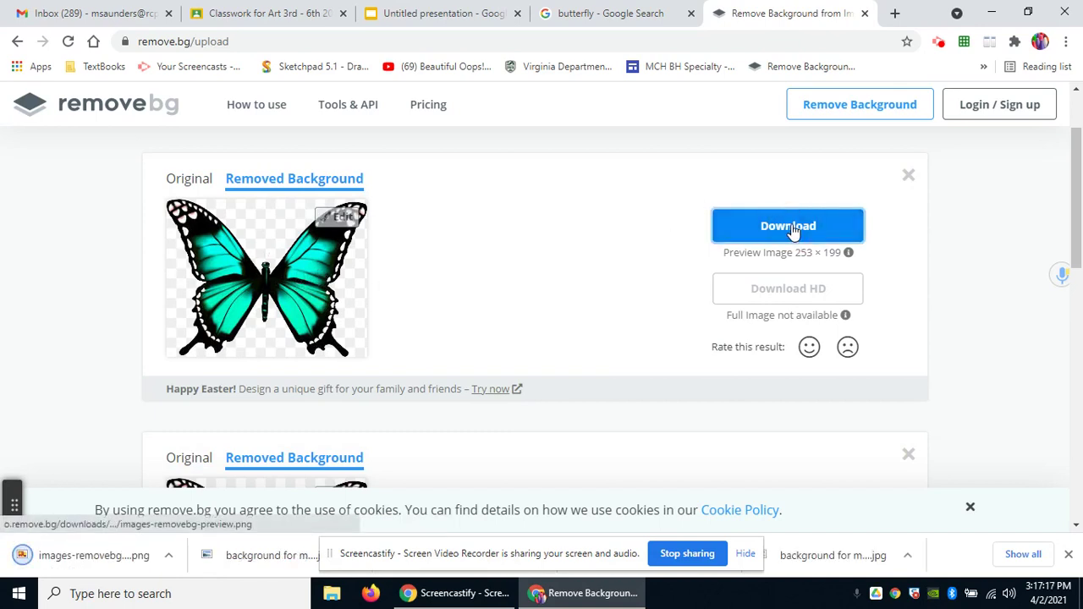
# Insert "images-removebg-preview (2).png" from Downloads on slide 1 of the presentation, placing the butterfly slightly enlarged over the slide's lower-right flowers.
pyautogui.click(464, 16)
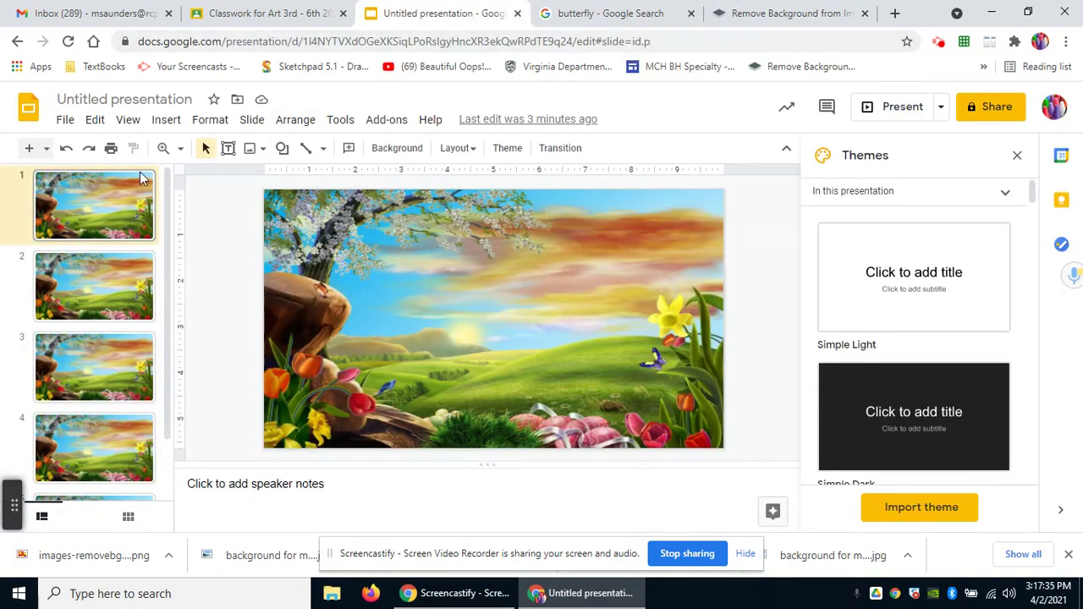
pyautogui.click(166, 124)
pyautogui.moveTo(203, 149)
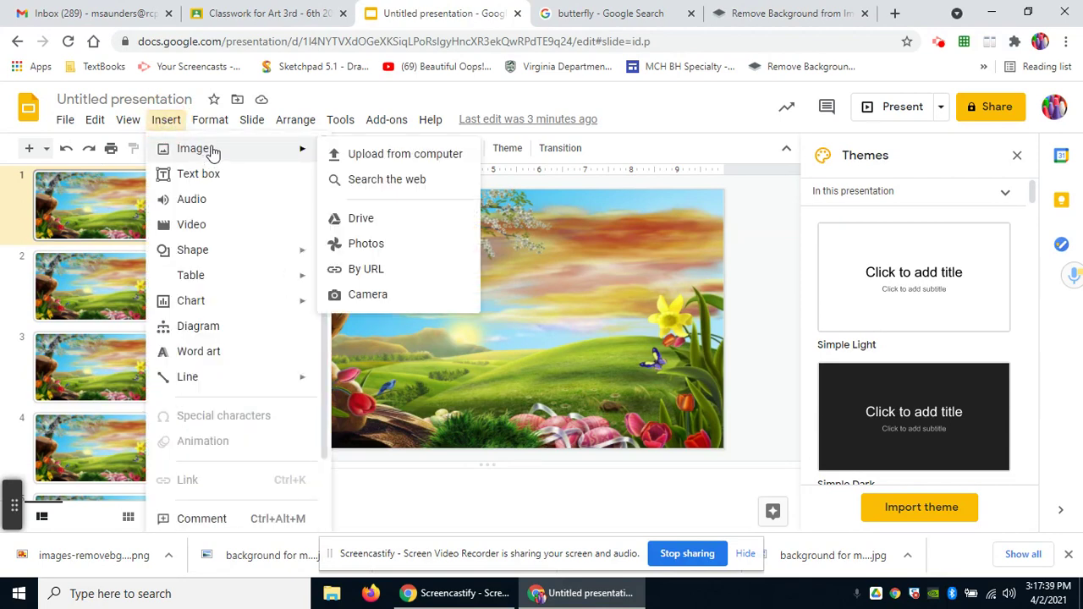
pyautogui.click(378, 156)
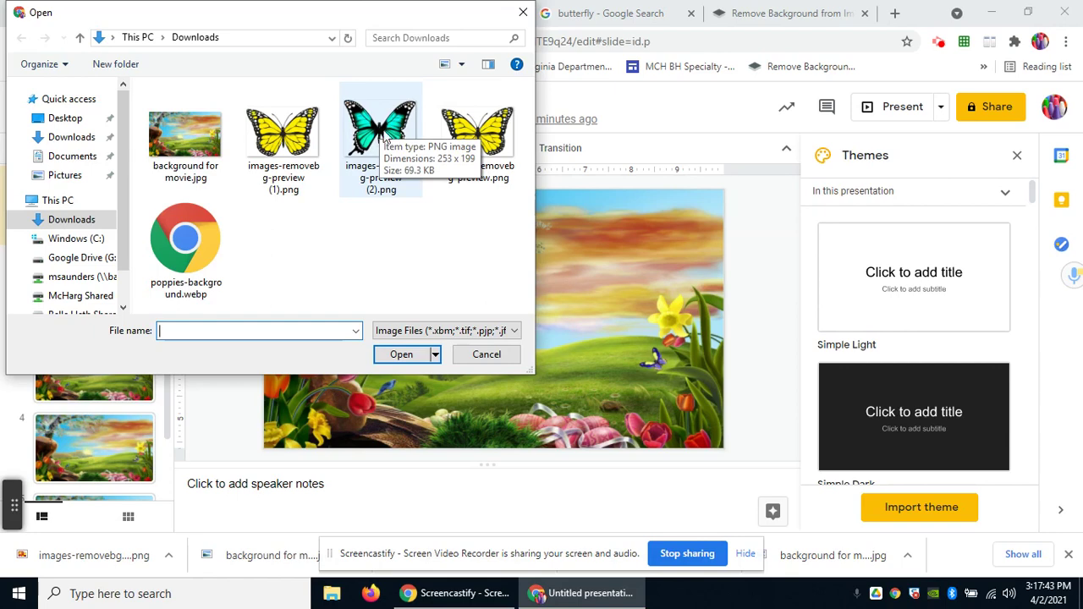
pyautogui.click(382, 137)
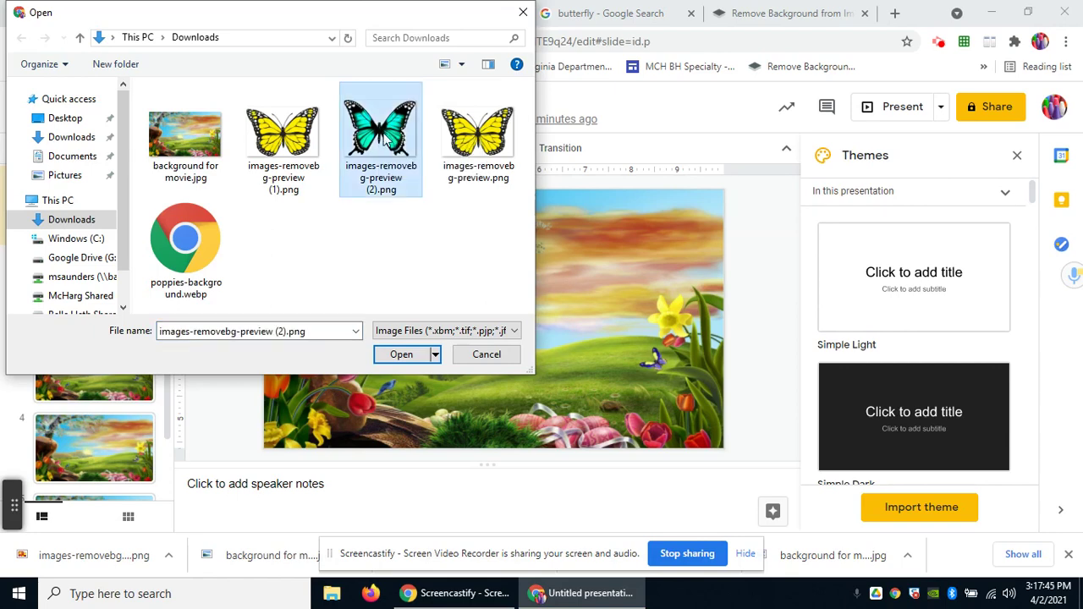
pyautogui.doubleClick(382, 137)
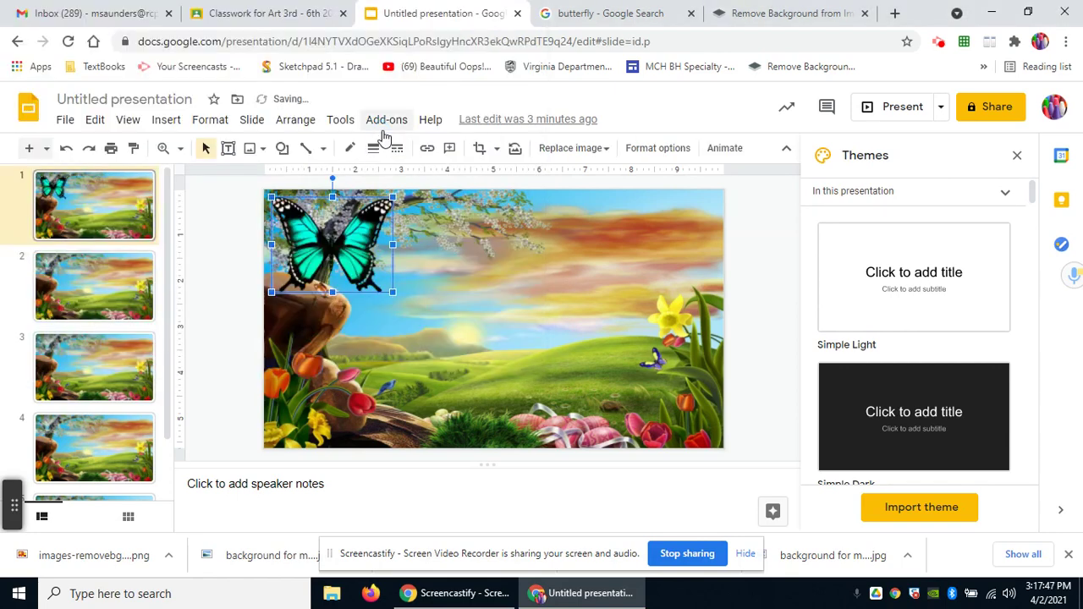
pyautogui.moveTo(357, 254); pyautogui.dragTo(621, 365)
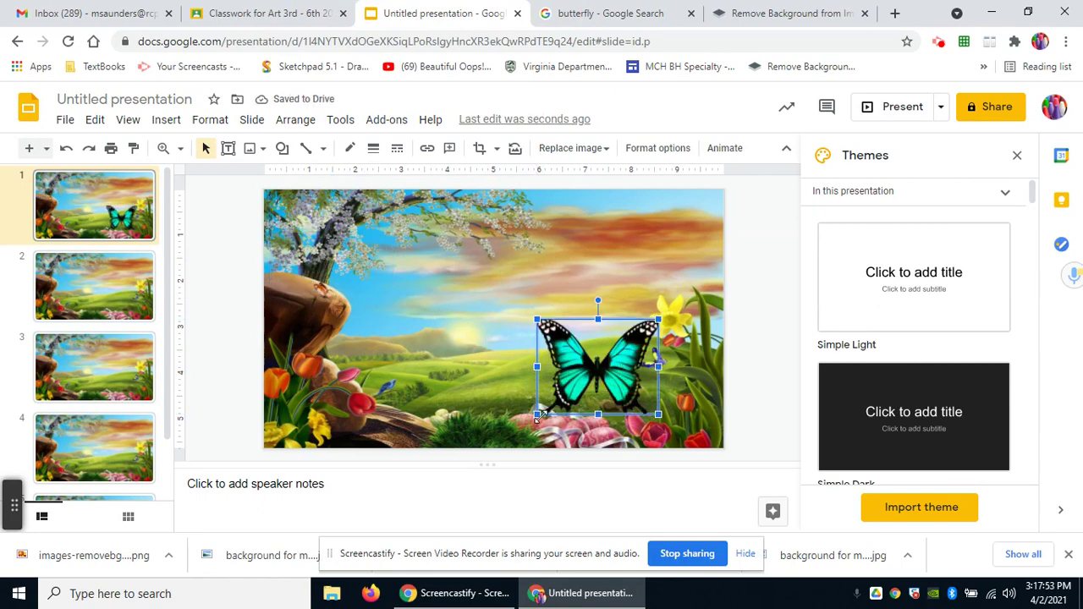
pyautogui.moveTo(537, 414); pyautogui.dragTo(518, 432)
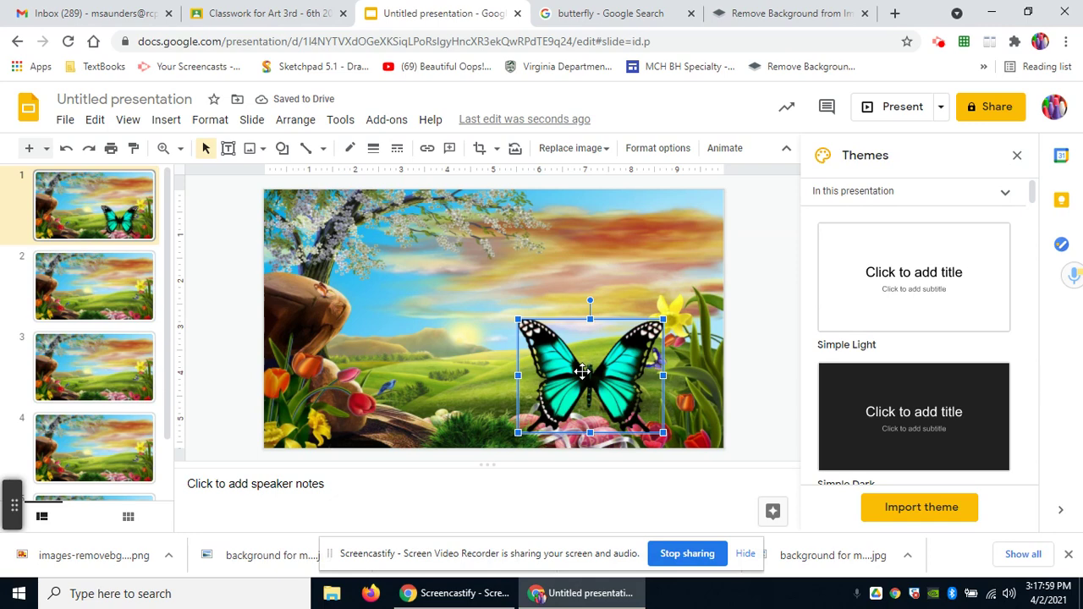
# Paste a copy of the butterfly onto slide 2, making it smaller and moving it slightly higher.
pyautogui.click(102, 290)
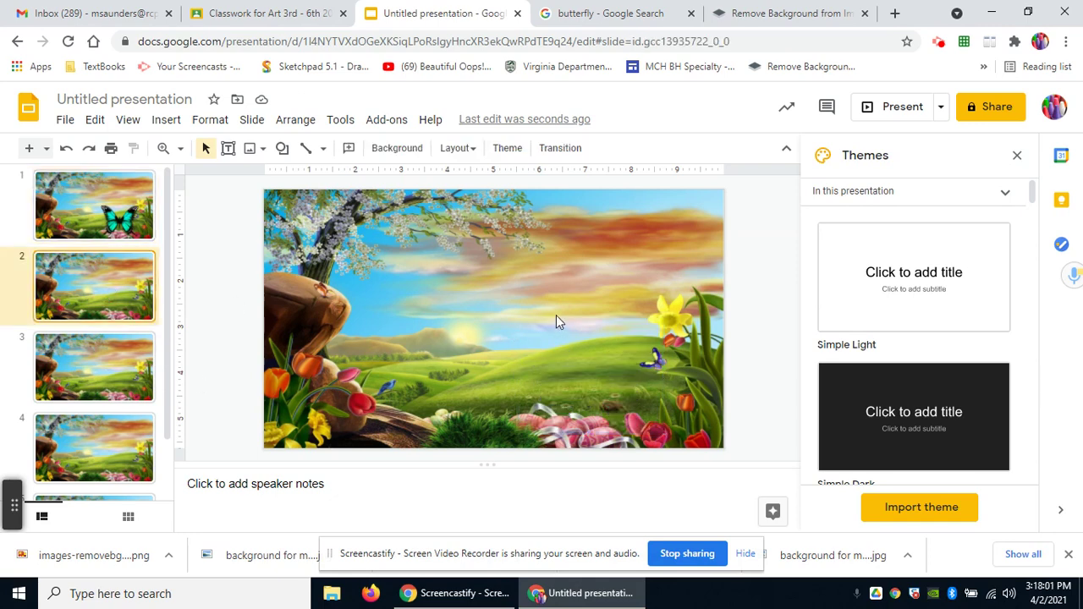
pyautogui.hotkey('ctrl', 'v')
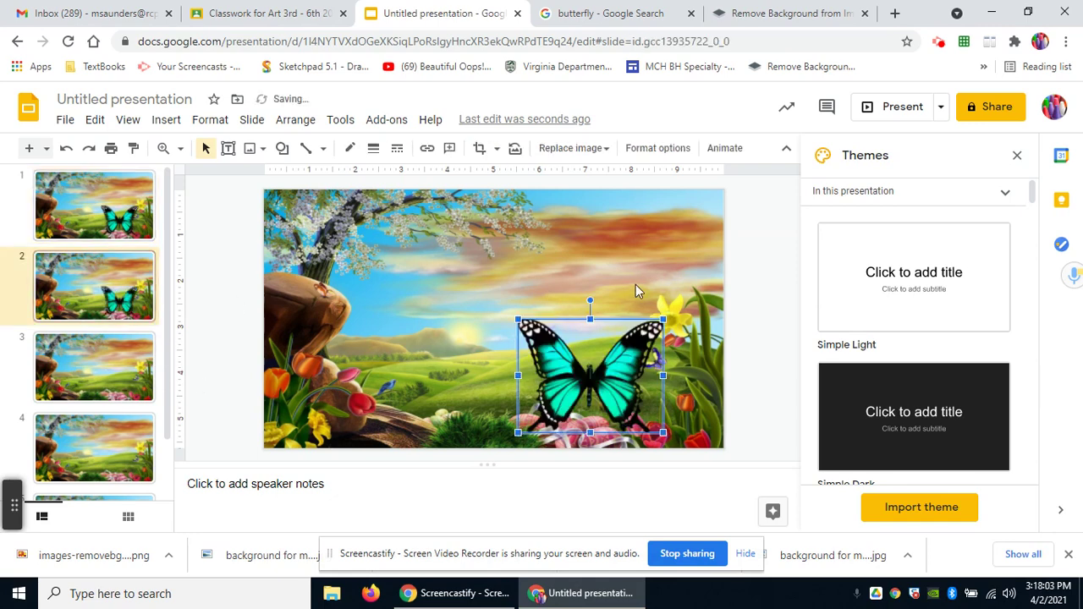
pyautogui.moveTo(661, 318); pyautogui.dragTo(599, 319)
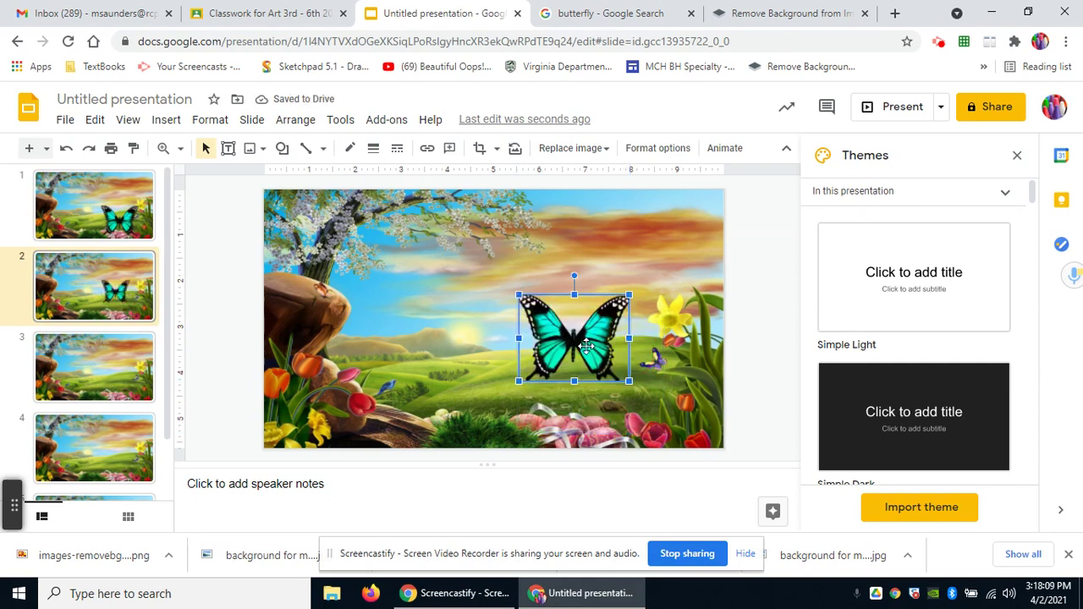
# Open slide 3 to continue the butterfly sequence.
pyautogui.click(117, 379)
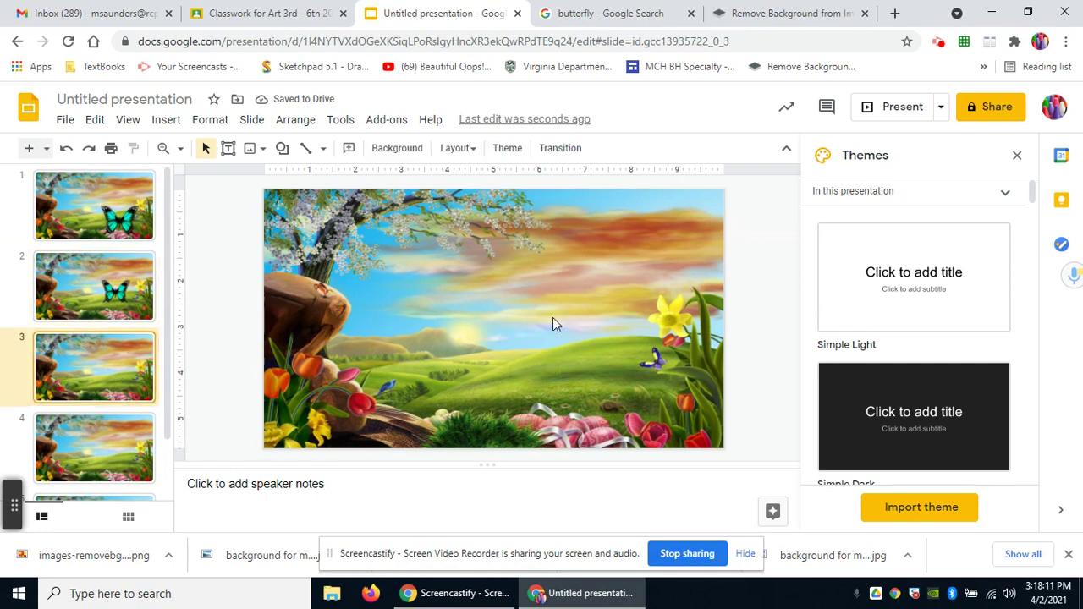